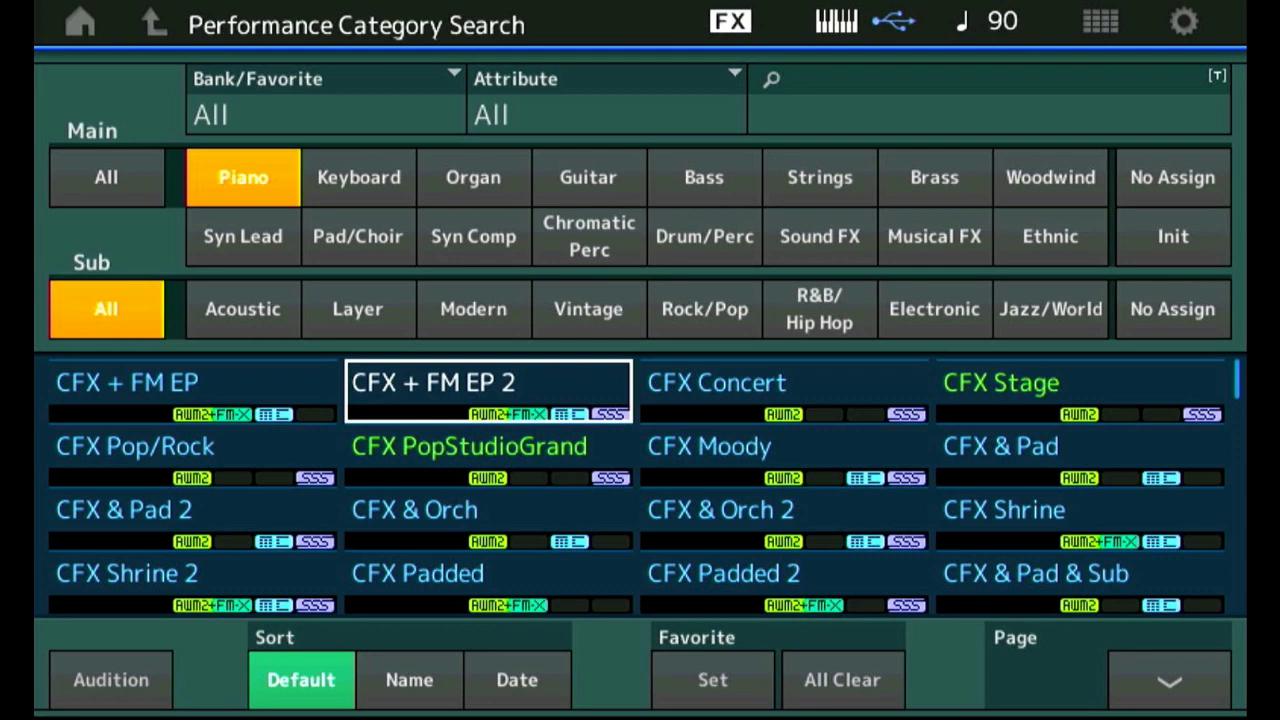
Step: Search performances for 'dyno' and load Dyno Chorus MW onto the home screen
click(914, 86)
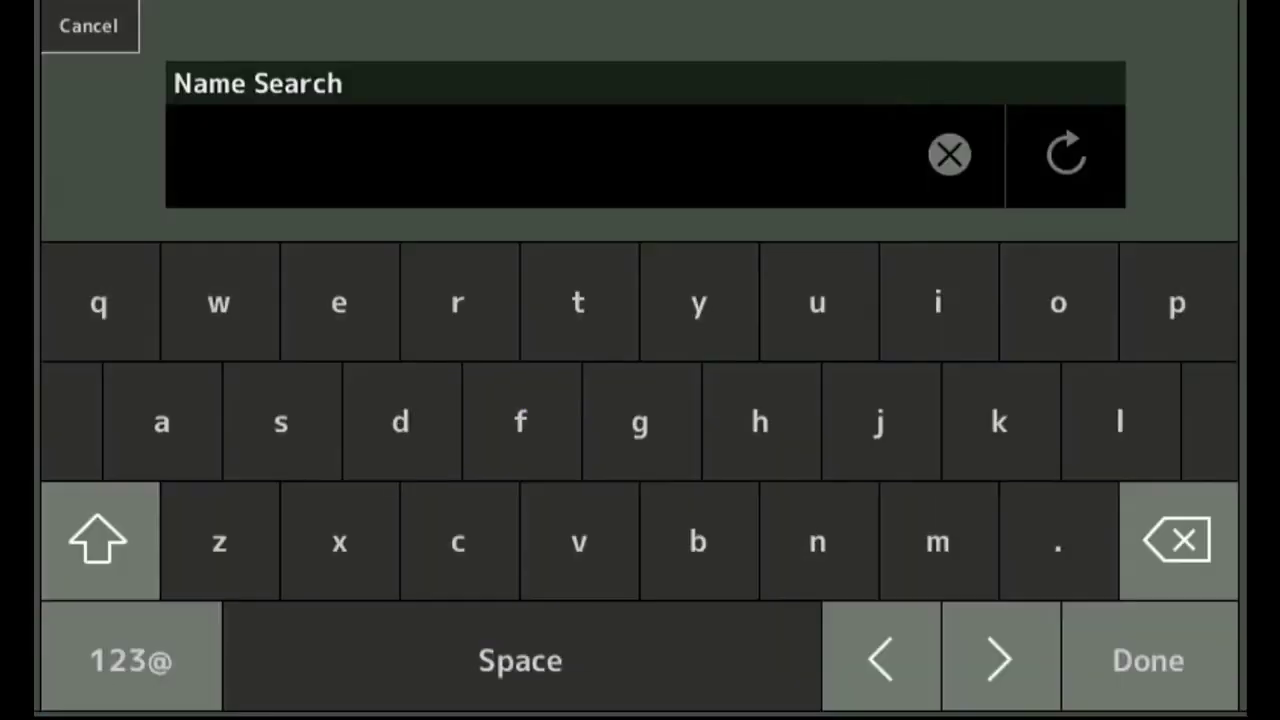
click(397, 429)
click(689, 287)
click(801, 529)
click(1045, 280)
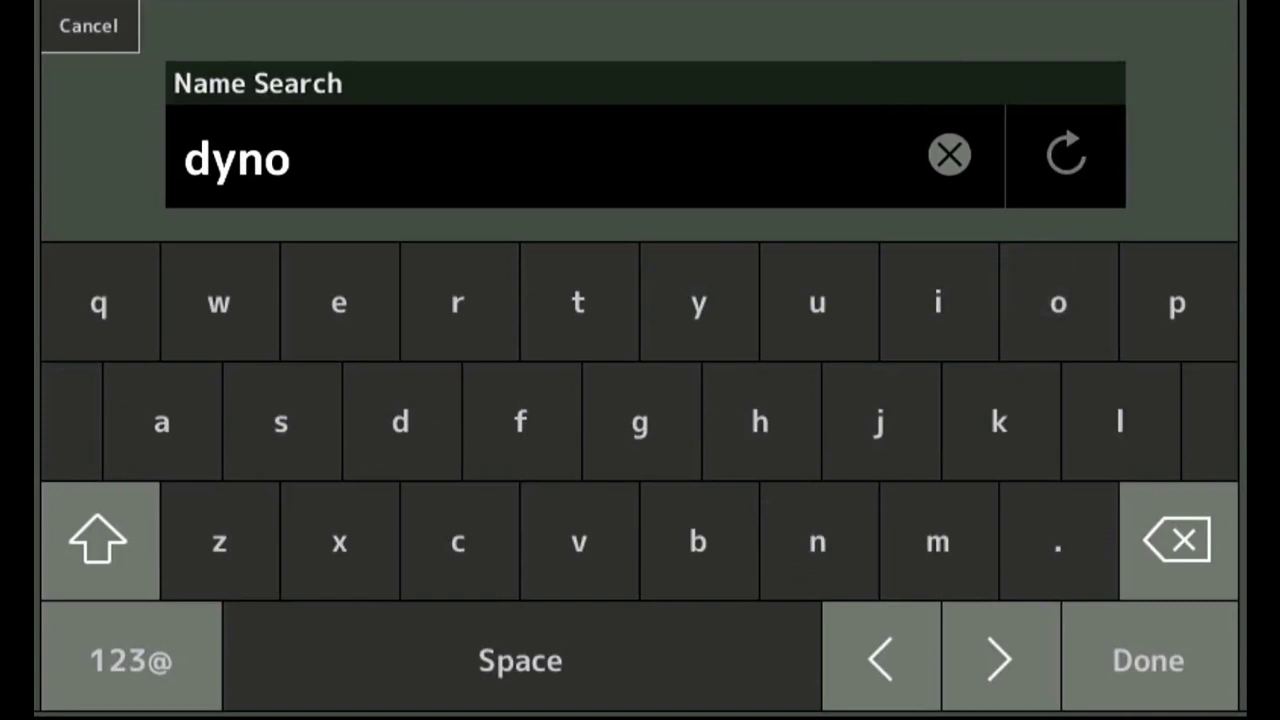
click(1148, 660)
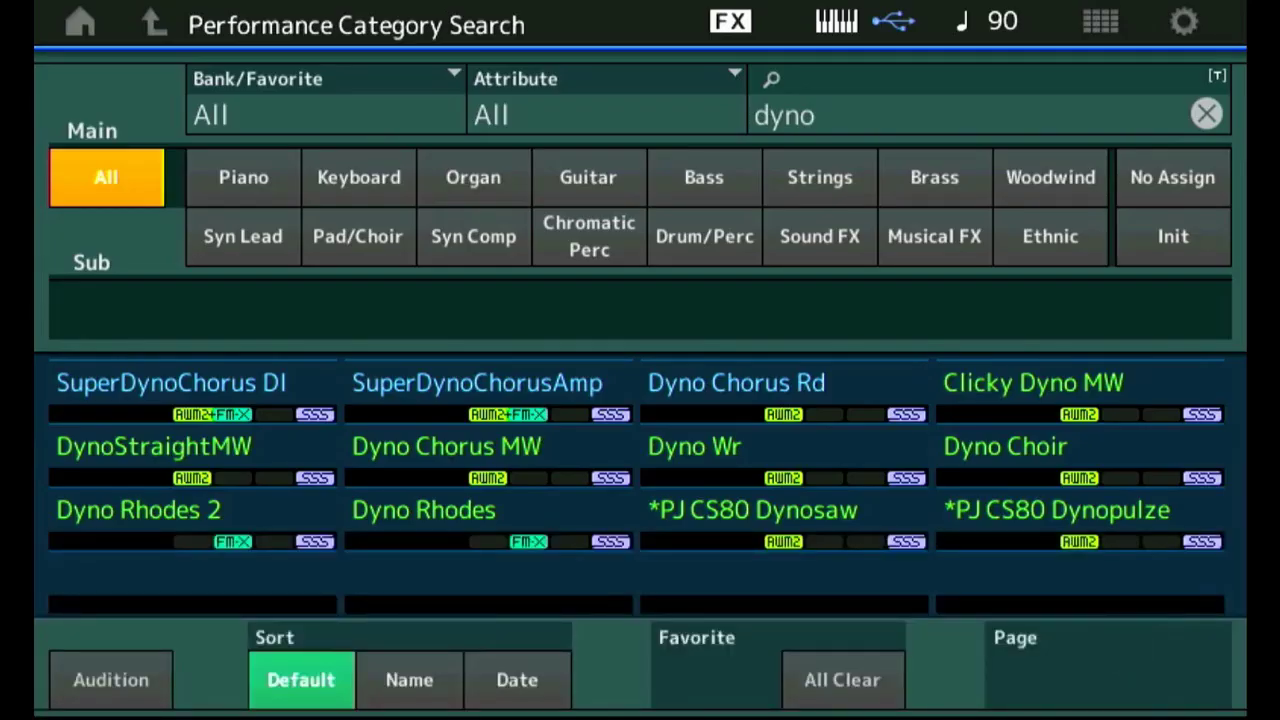
click(447, 450)
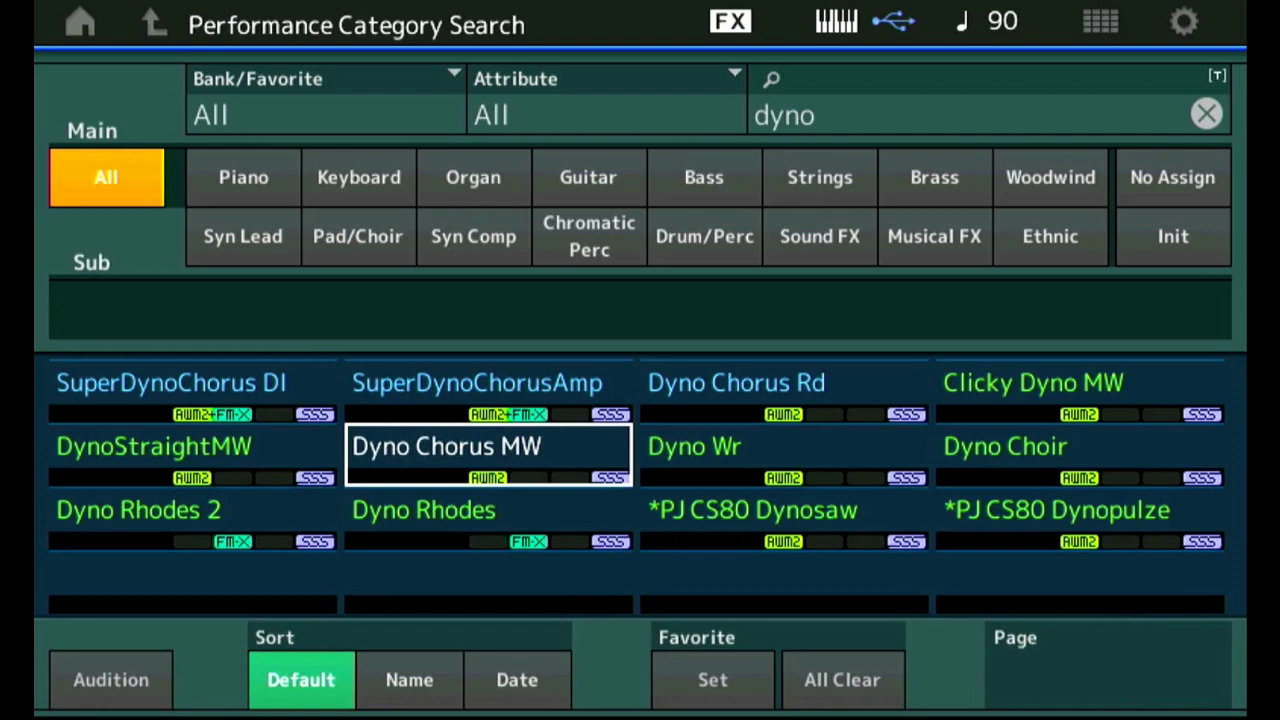
click(447, 450)
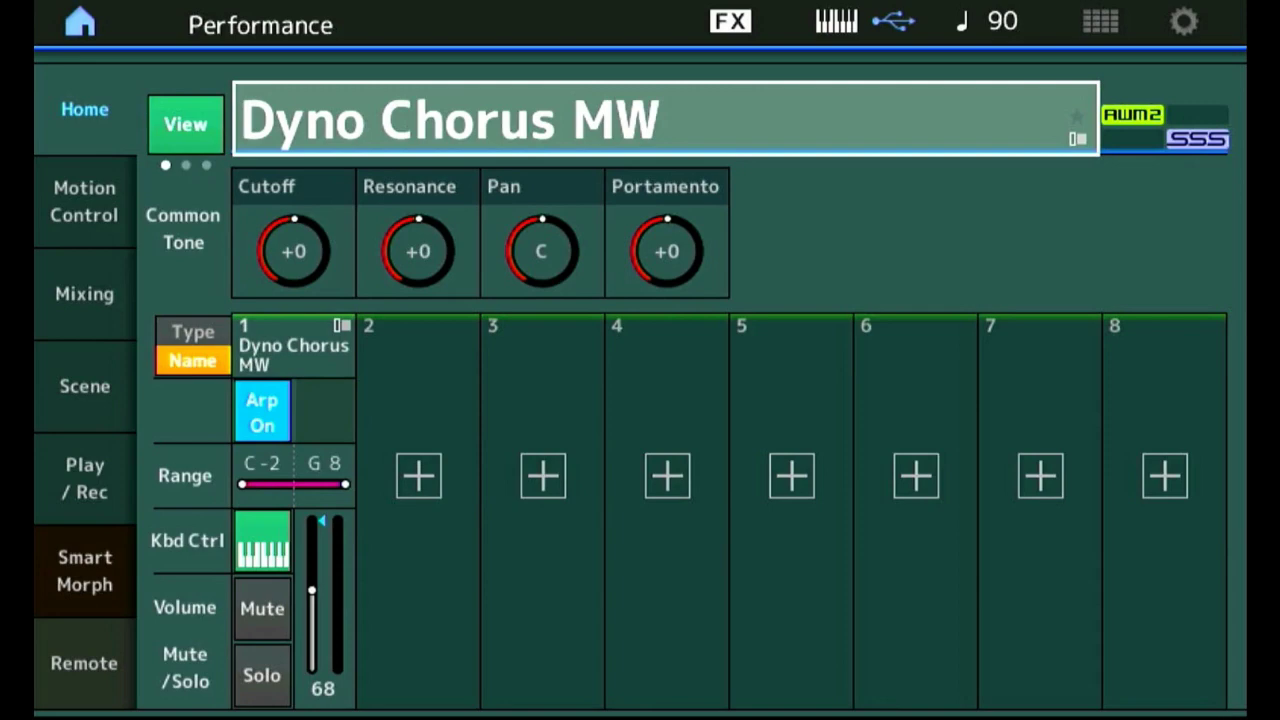
Step: Search 'vp' and add the VP Soft sound into empty part 2
click(418, 475)
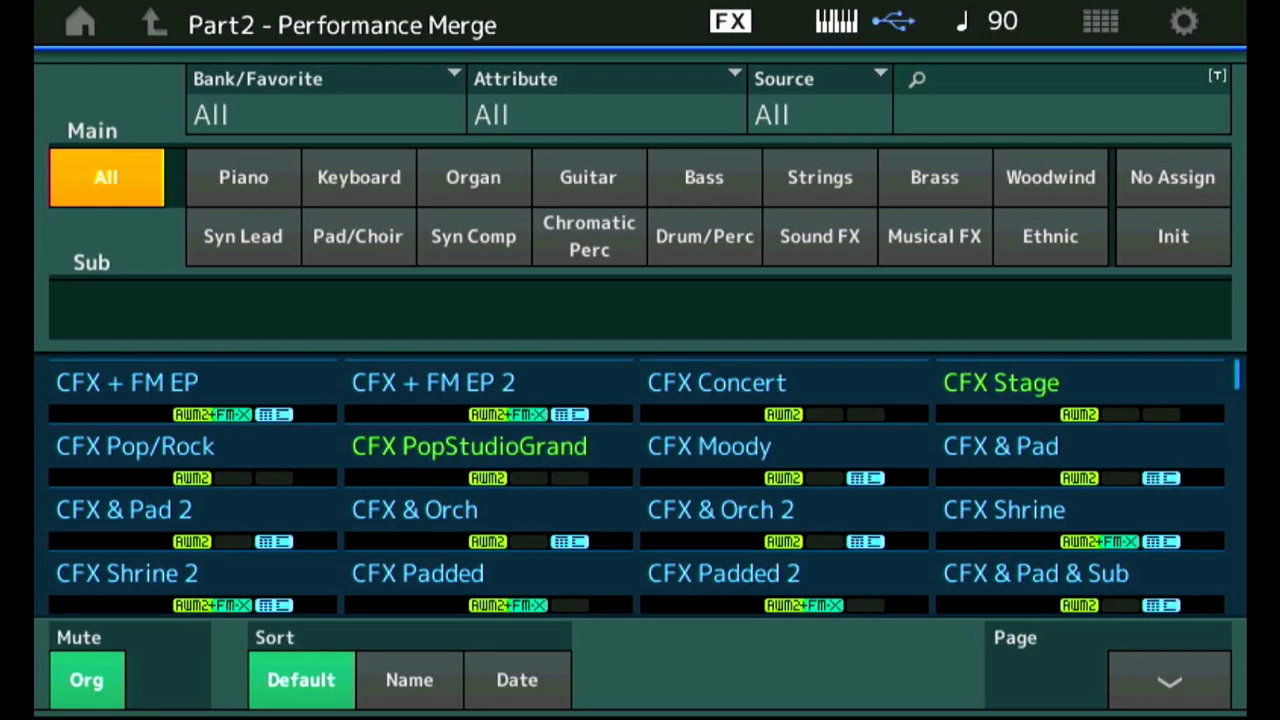
click(1007, 100)
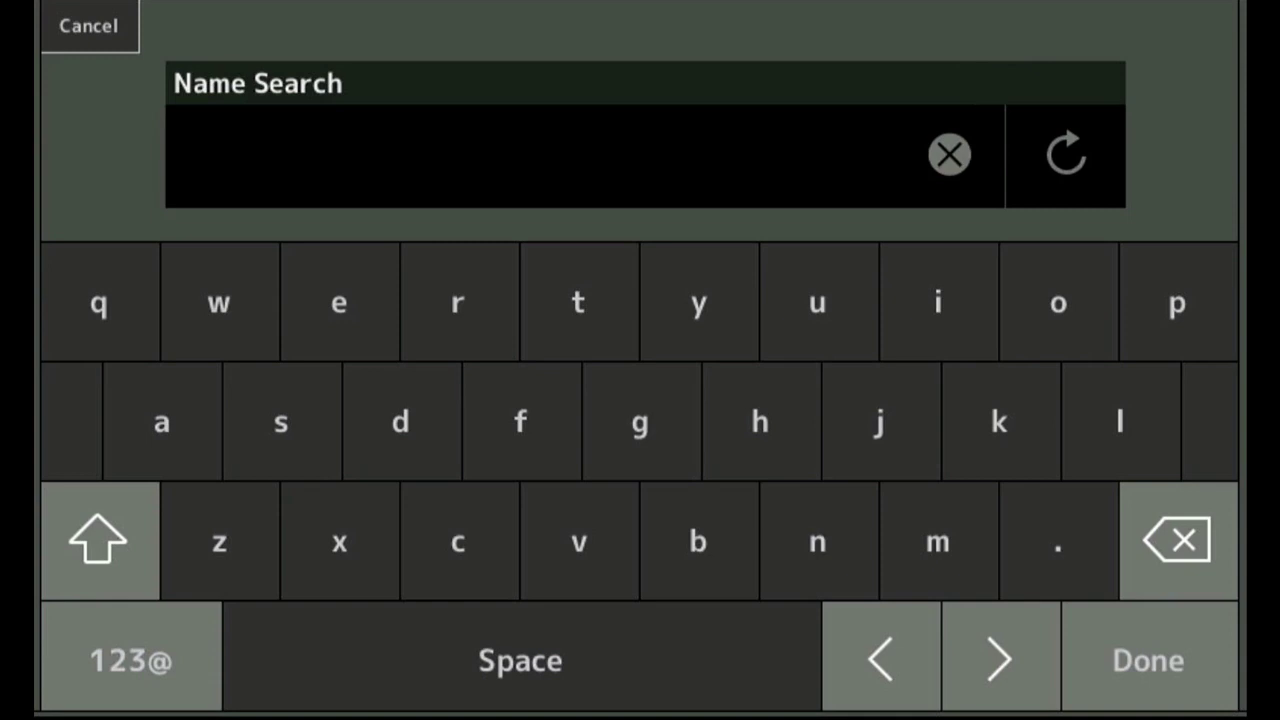
click(578, 541)
click(1177, 295)
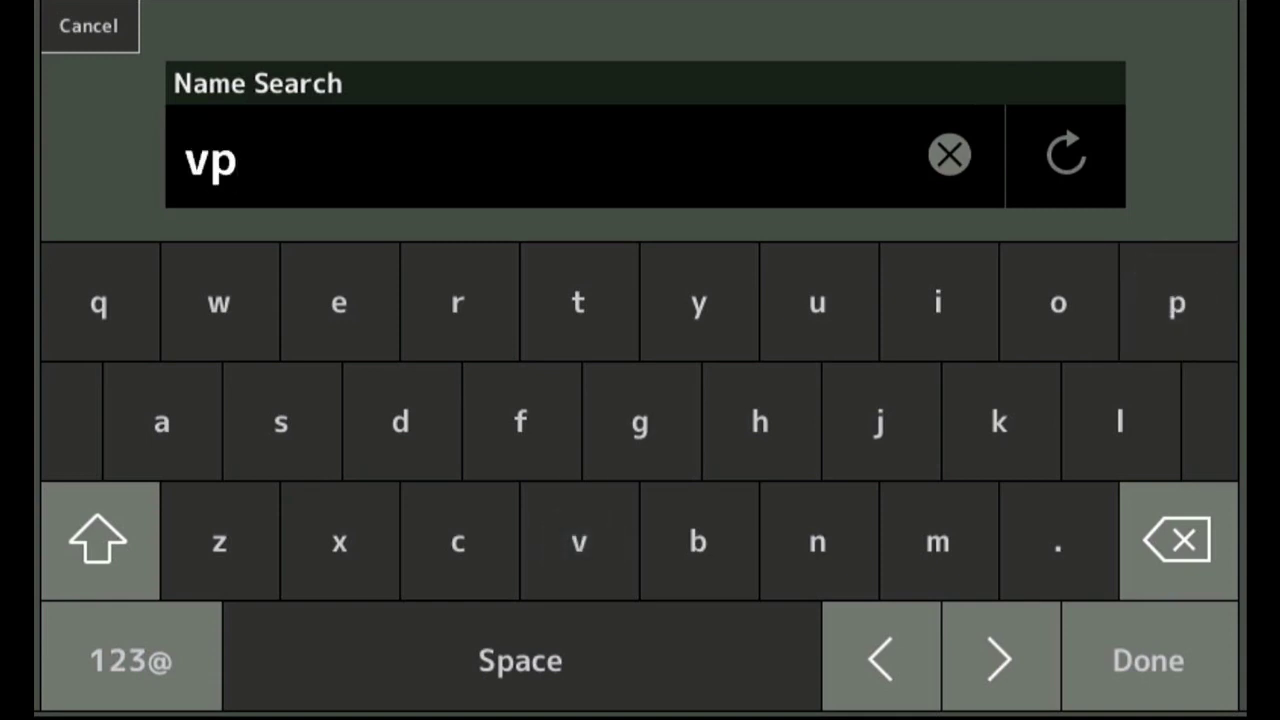
click(1148, 660)
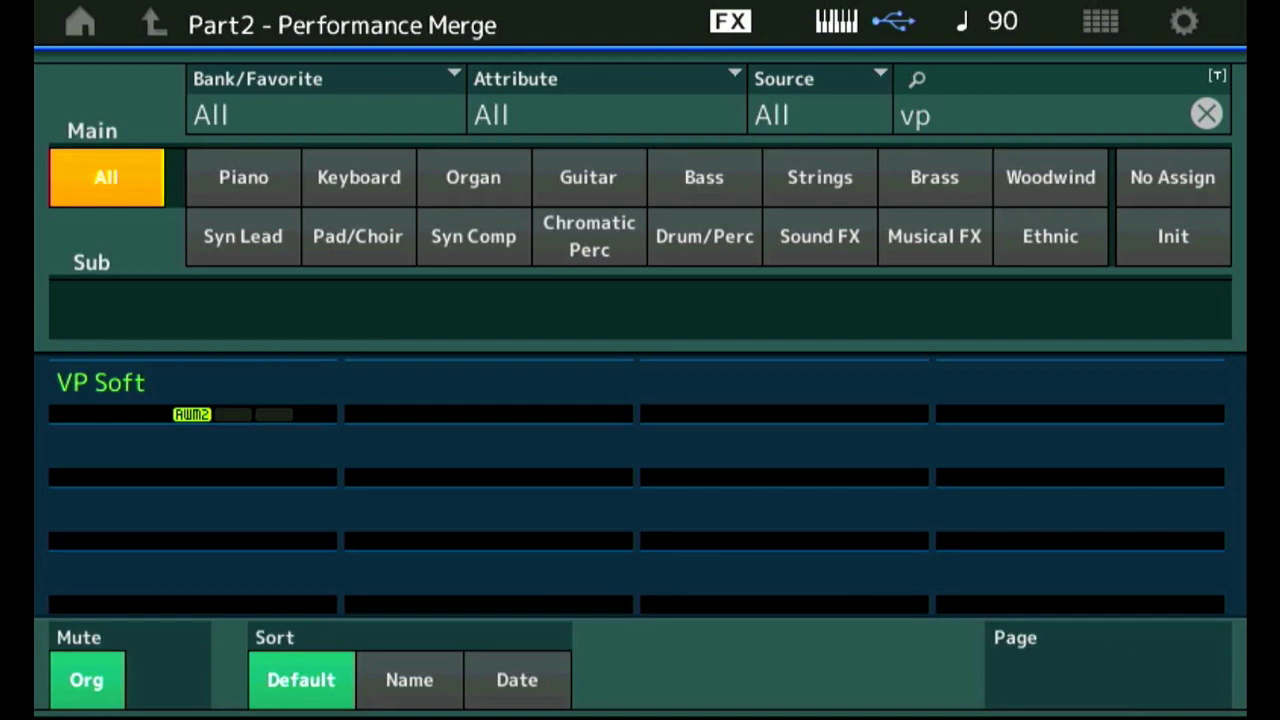
click(109, 390)
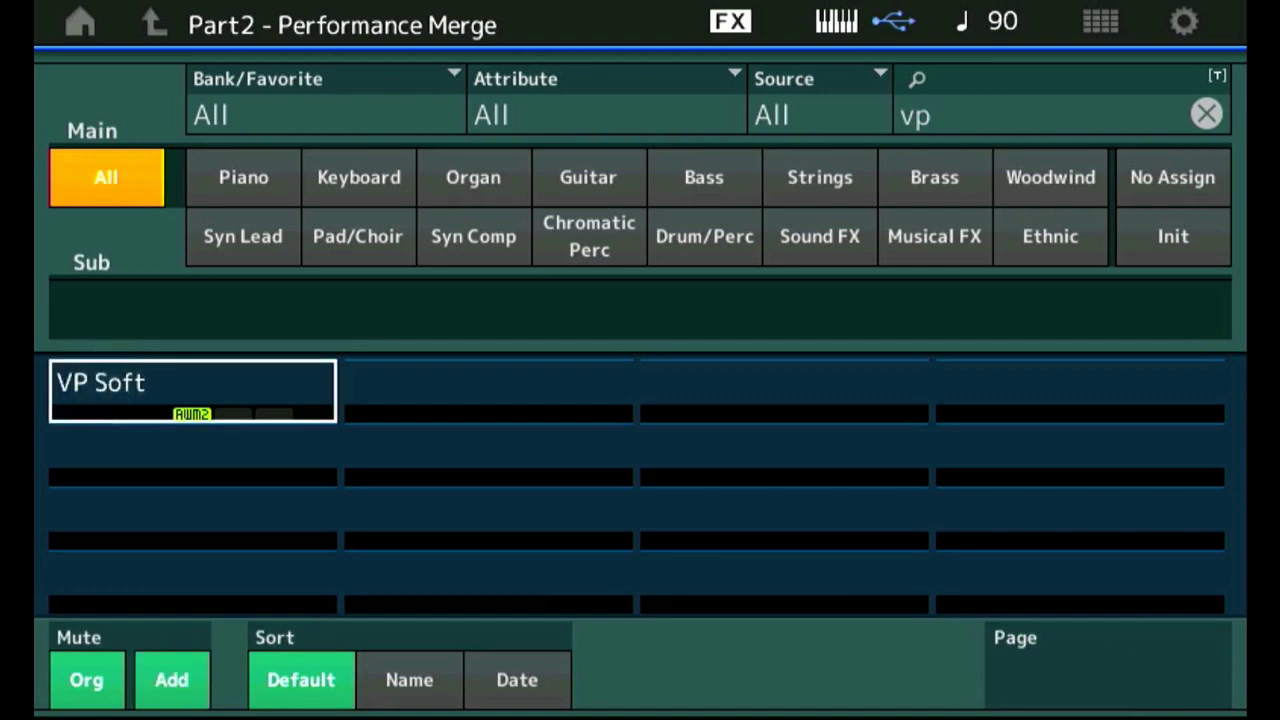
key(Escape)
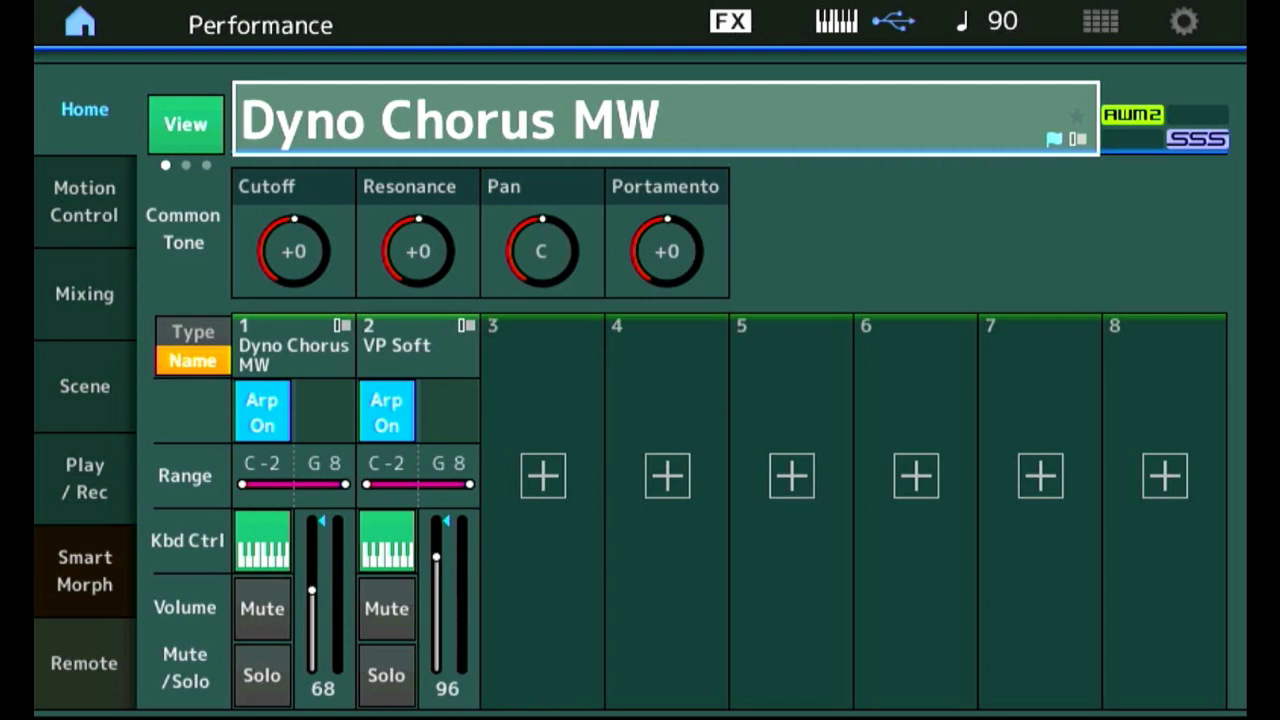
Step: Set part 1 (Dyno Chorus MW) volume to 100 and part 2 (VP Soft) to 64
click(322, 600)
drag(312, 590, 312, 551)
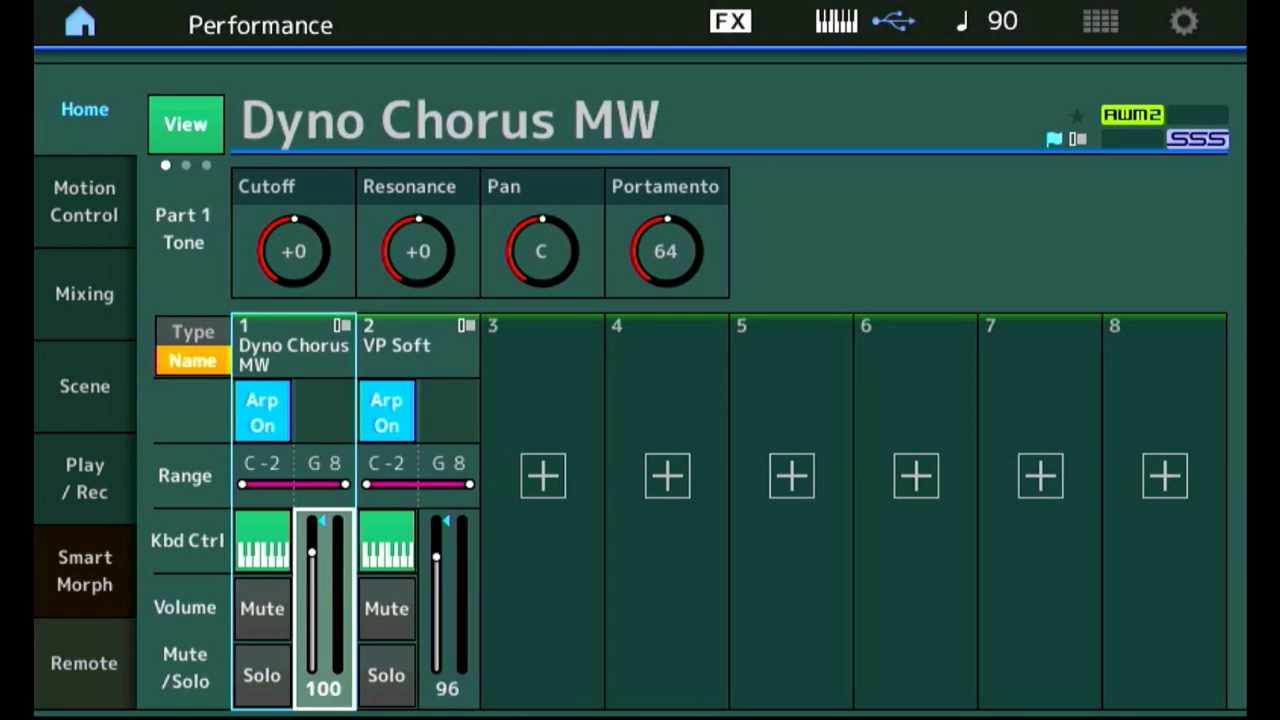
click(447, 600)
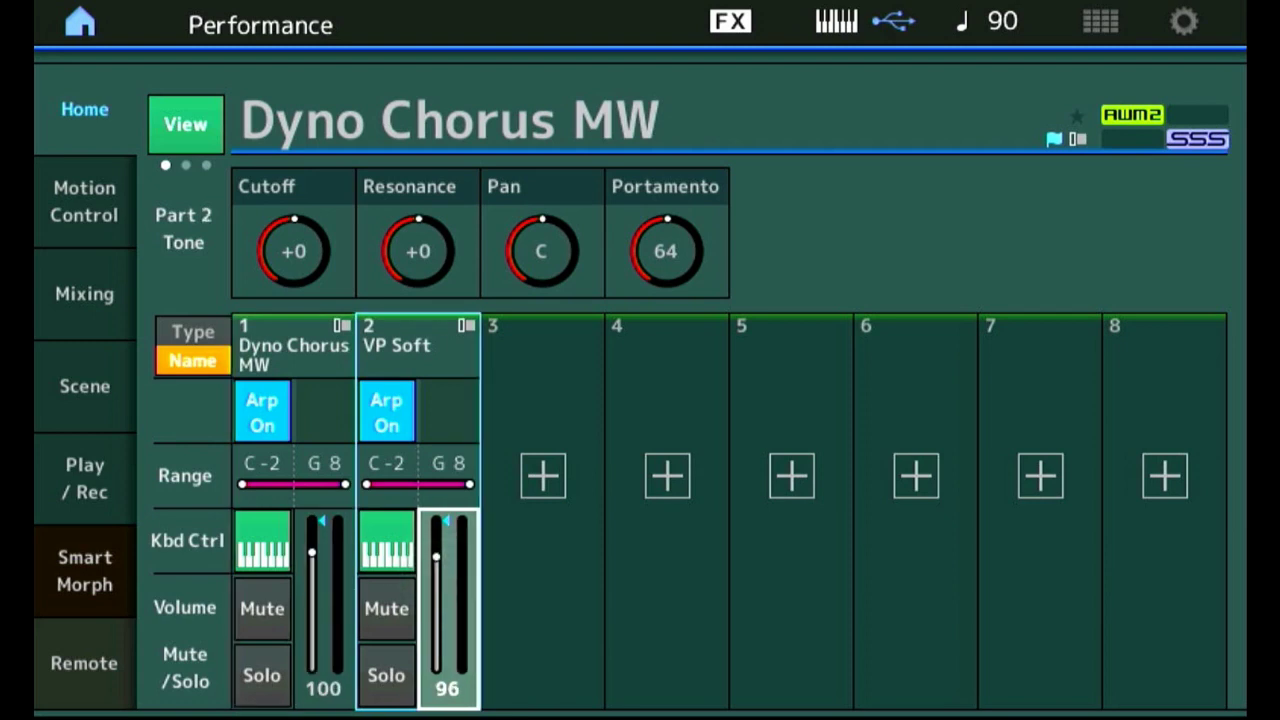
drag(436, 553, 436, 593)
key(Escape)
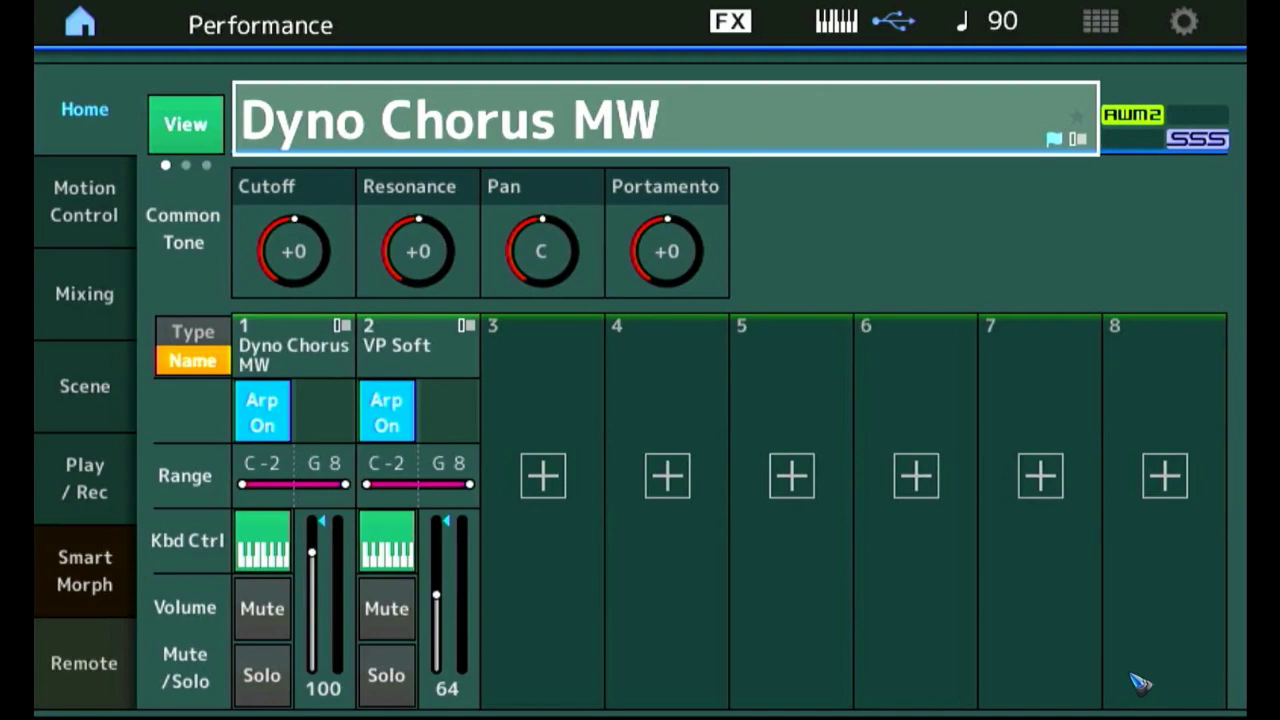
Step: Search 'mega', filter to bass sounds, and add Mega Slap Bass as part 3
click(543, 476)
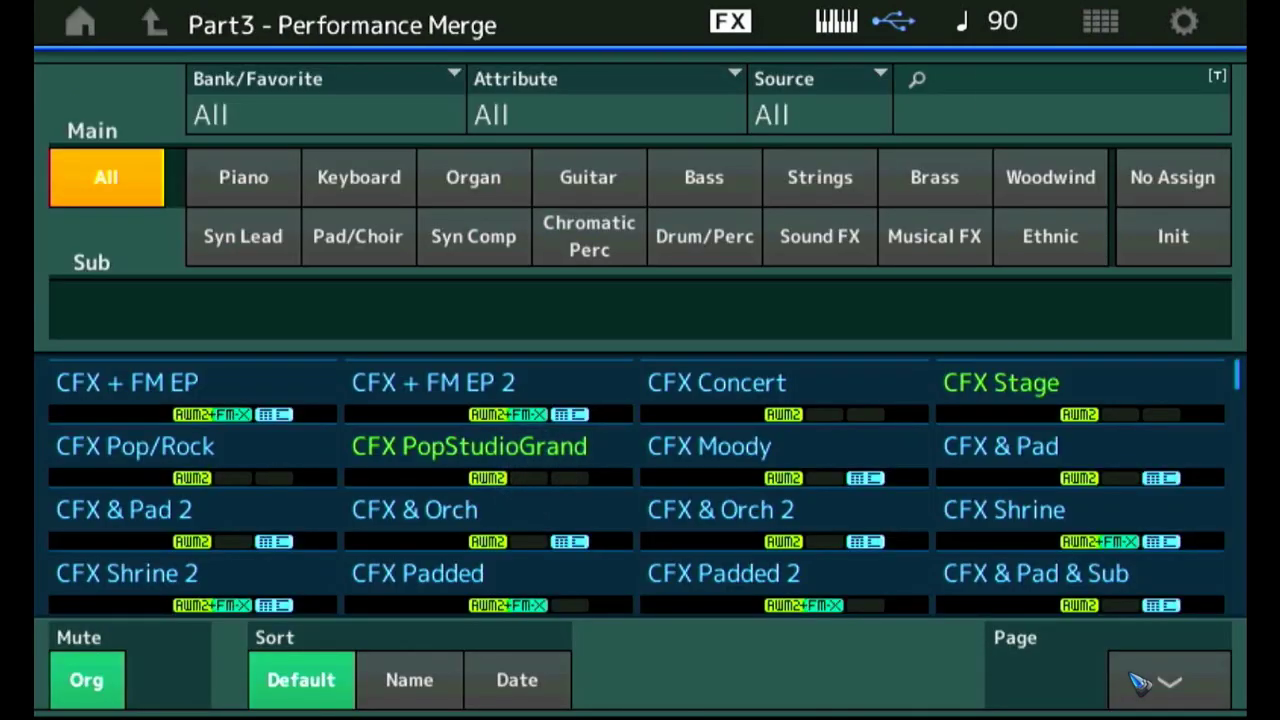
click(1060, 100)
text(me)
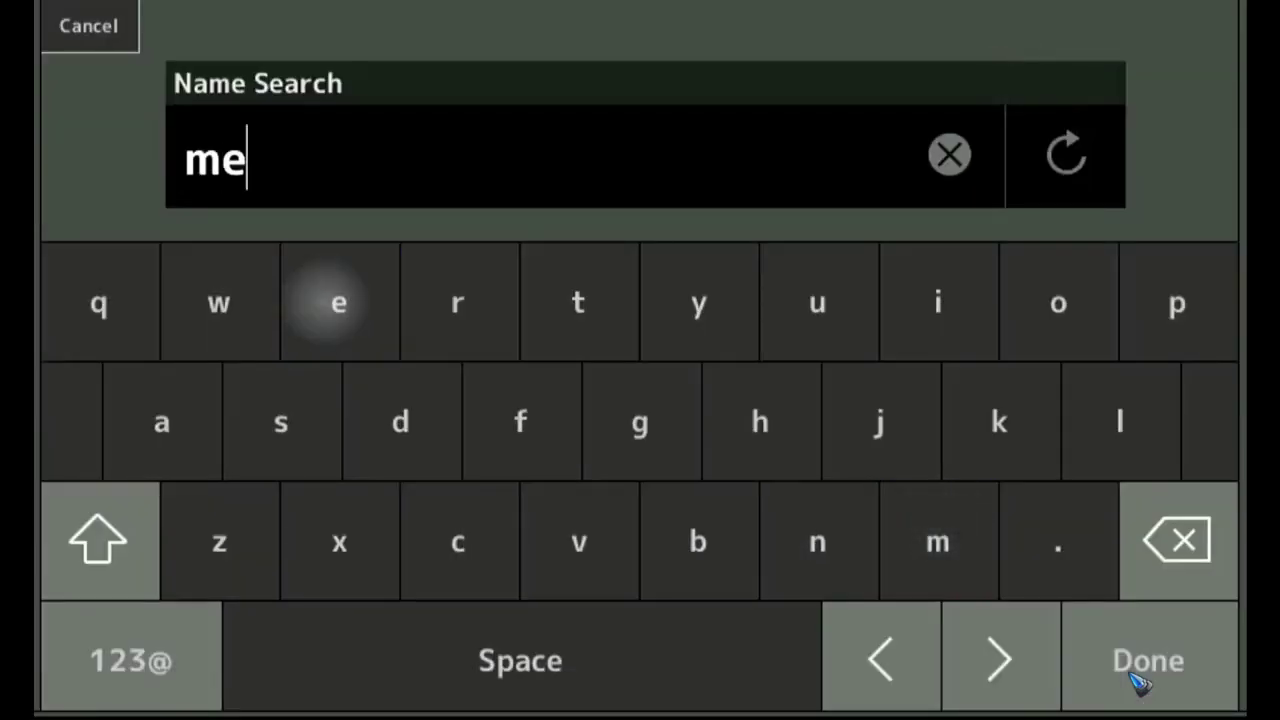
text(ga)
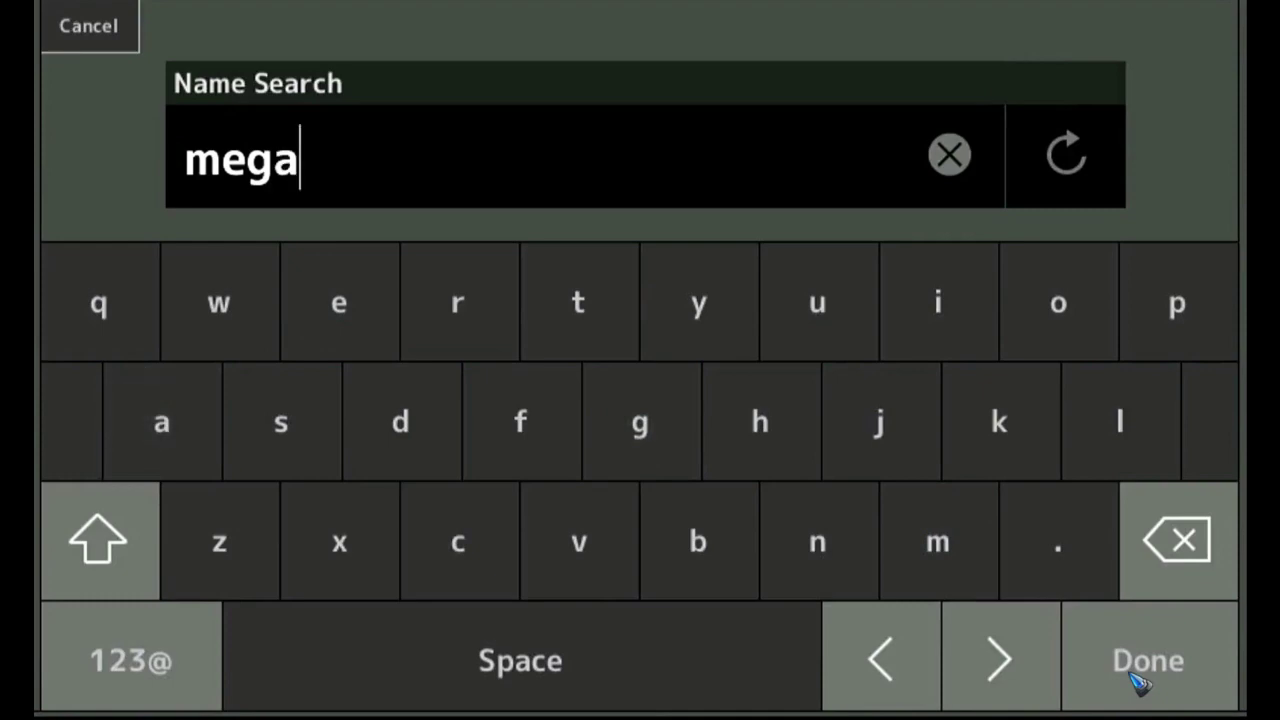
click(1140, 680)
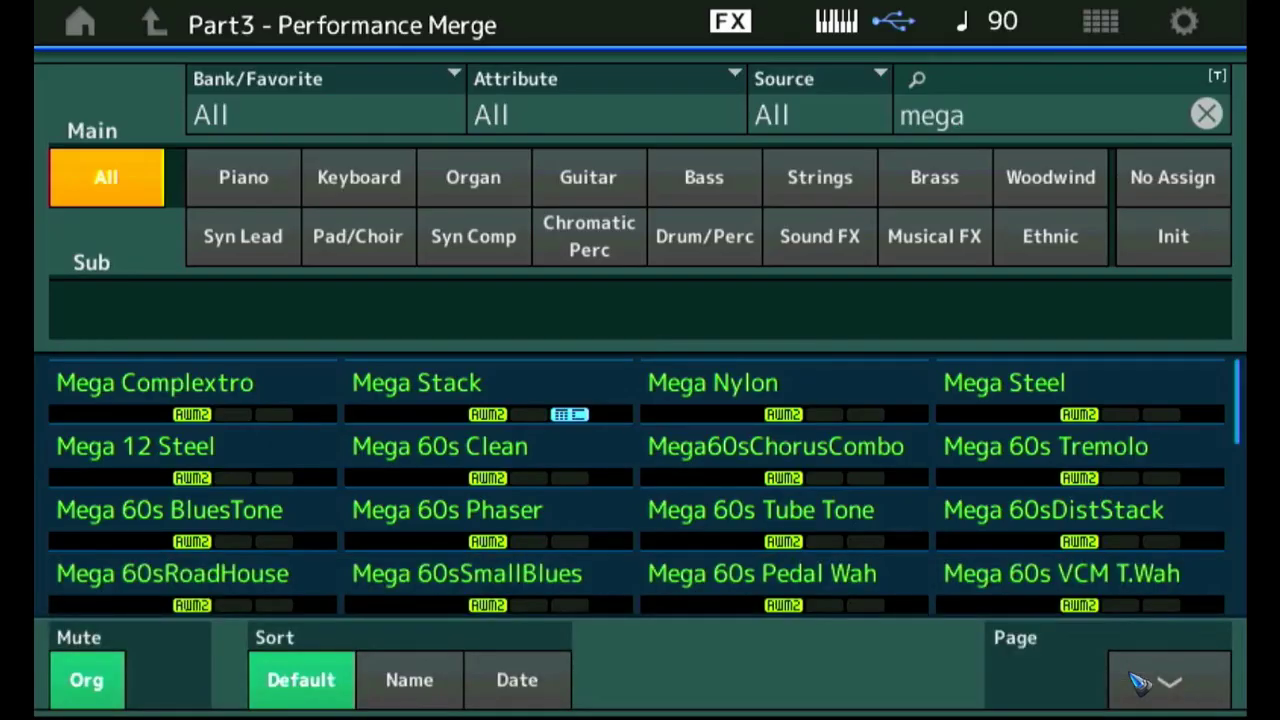
click(704, 177)
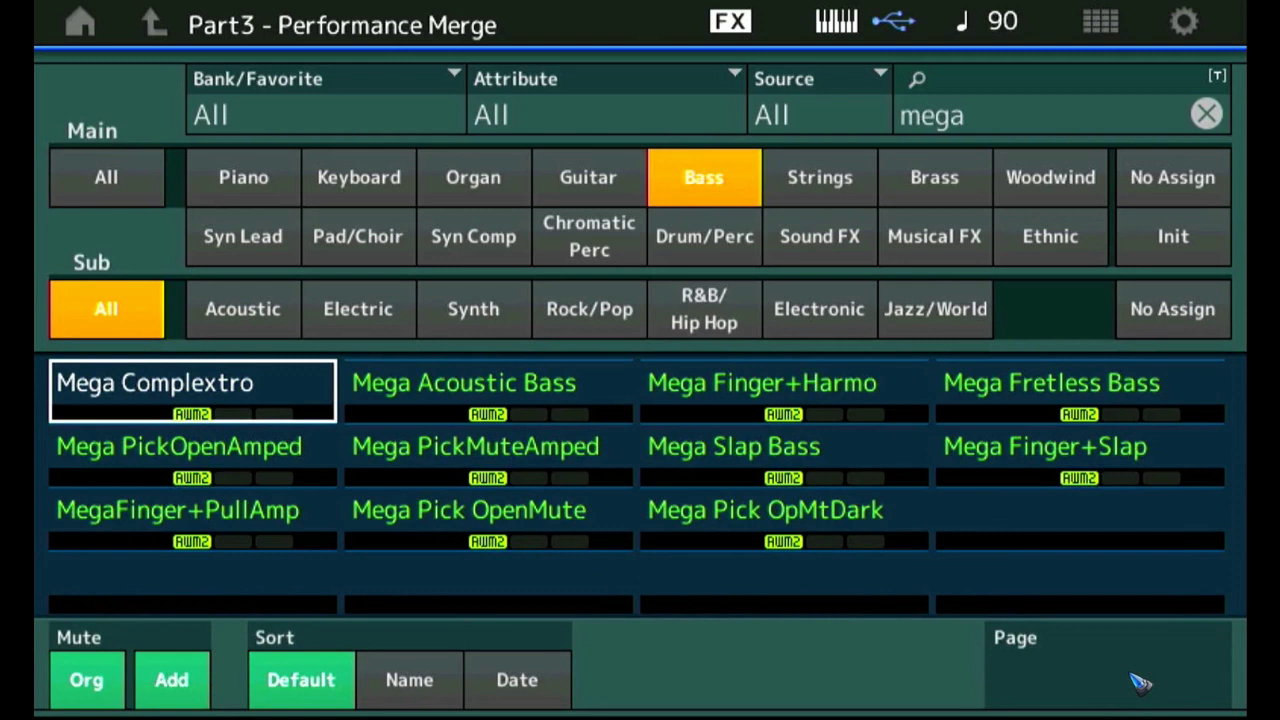
click(734, 447)
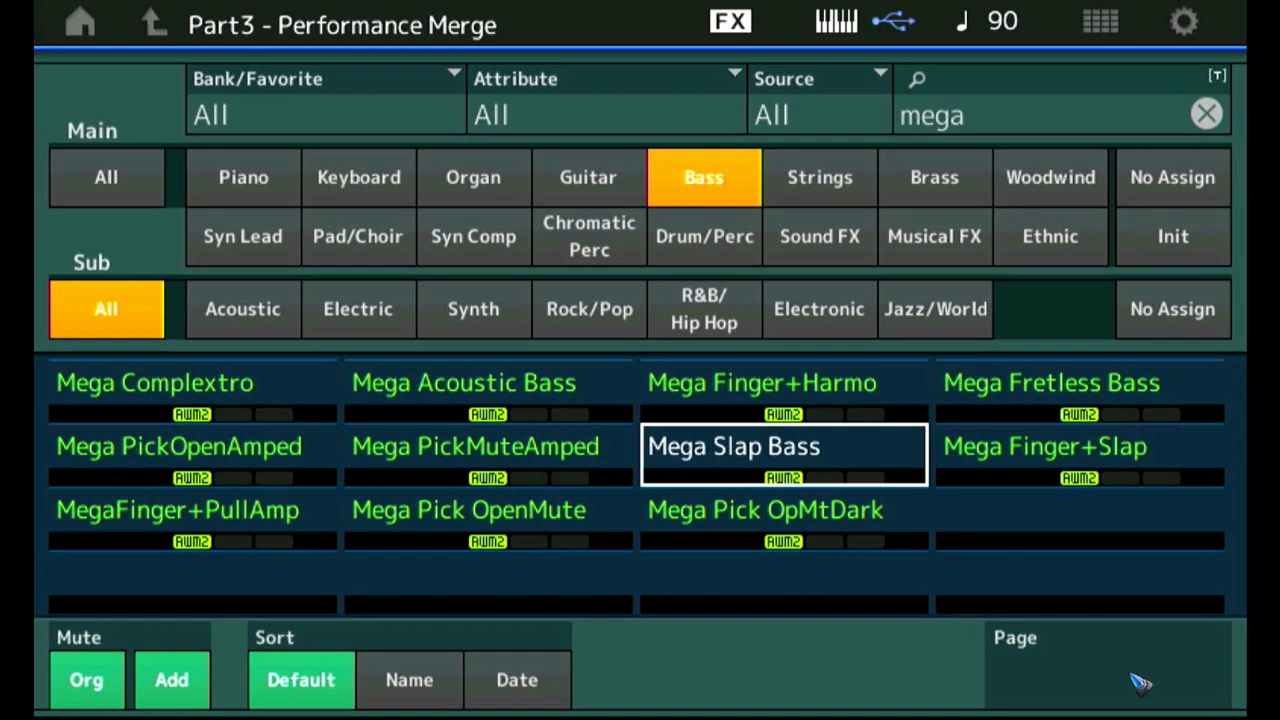
key(Escape)
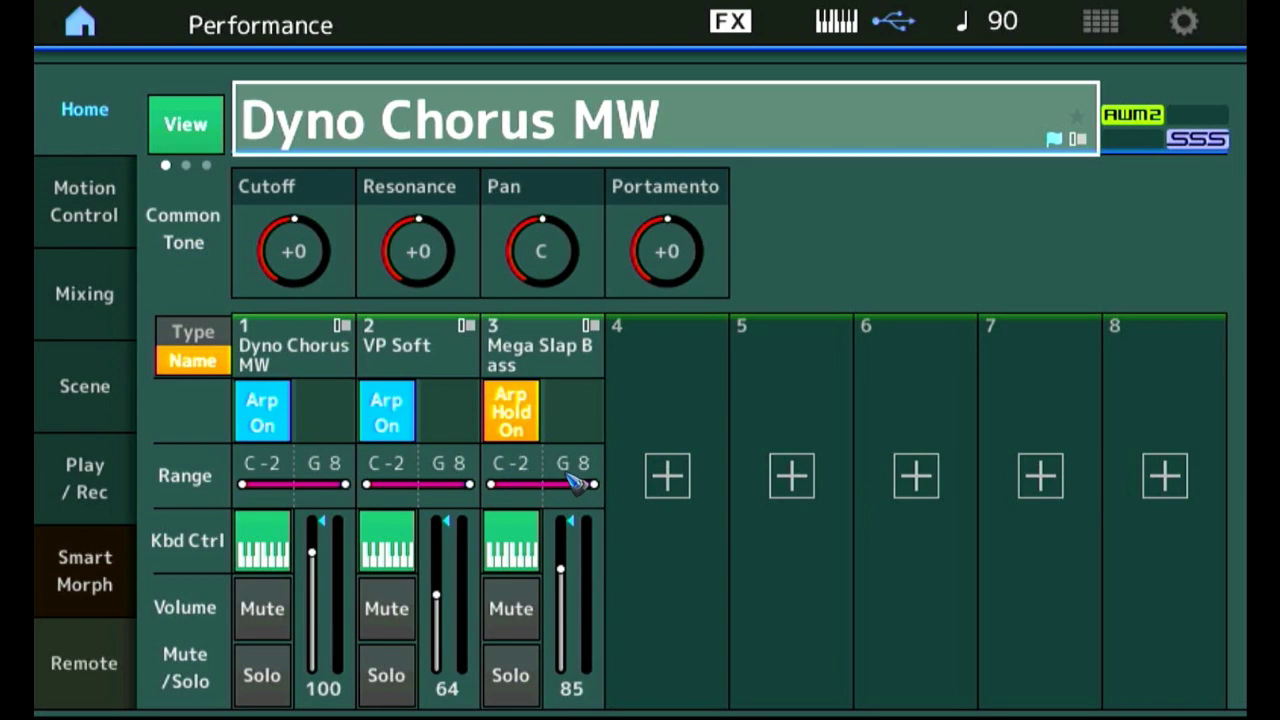
Step: Set the bass part's upper key limit to E3 and parts 1 and 2 lower limit to F3
click(575, 482)
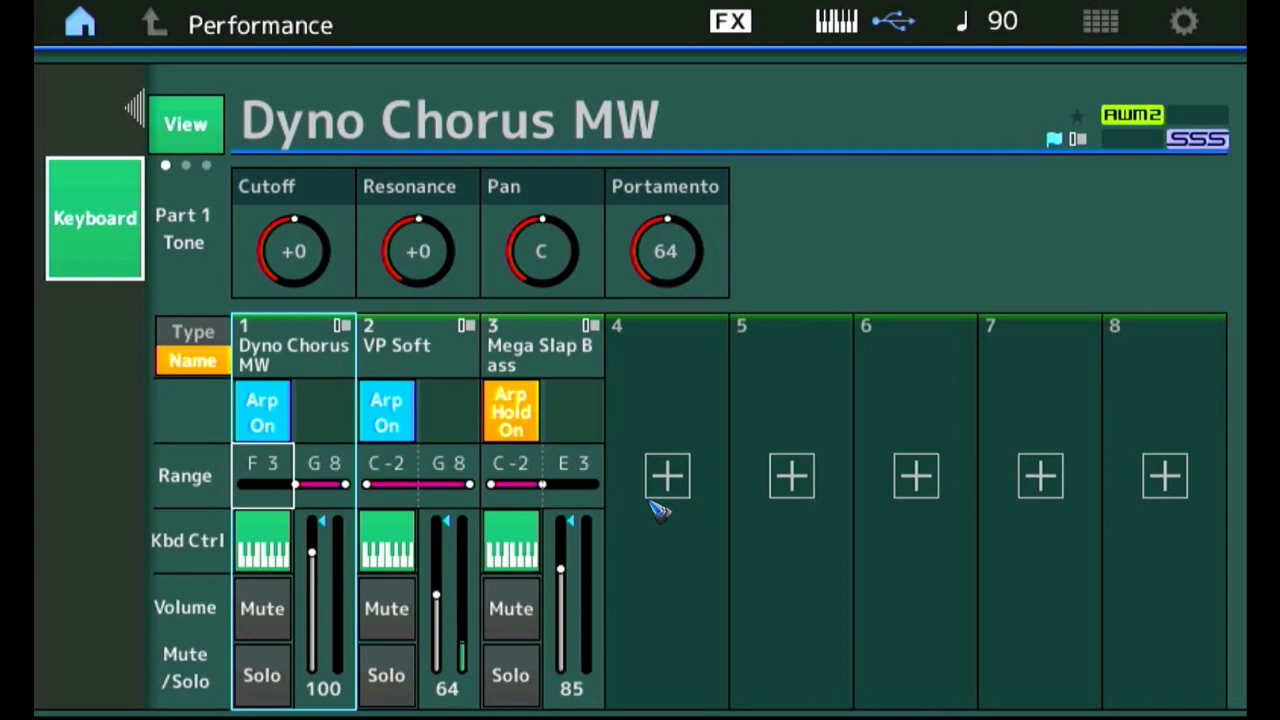
click(375, 478)
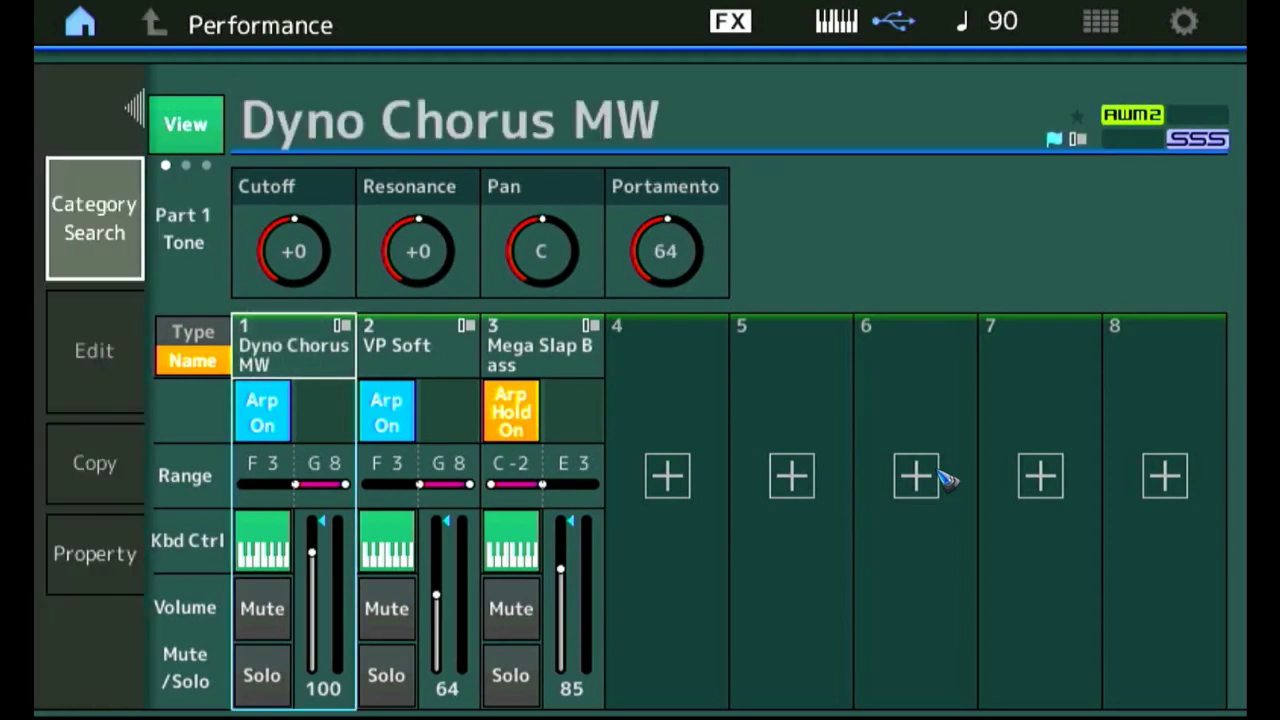
Step: Set Part 1's Note Shift to -12 on the Pitch settings
click(94, 350)
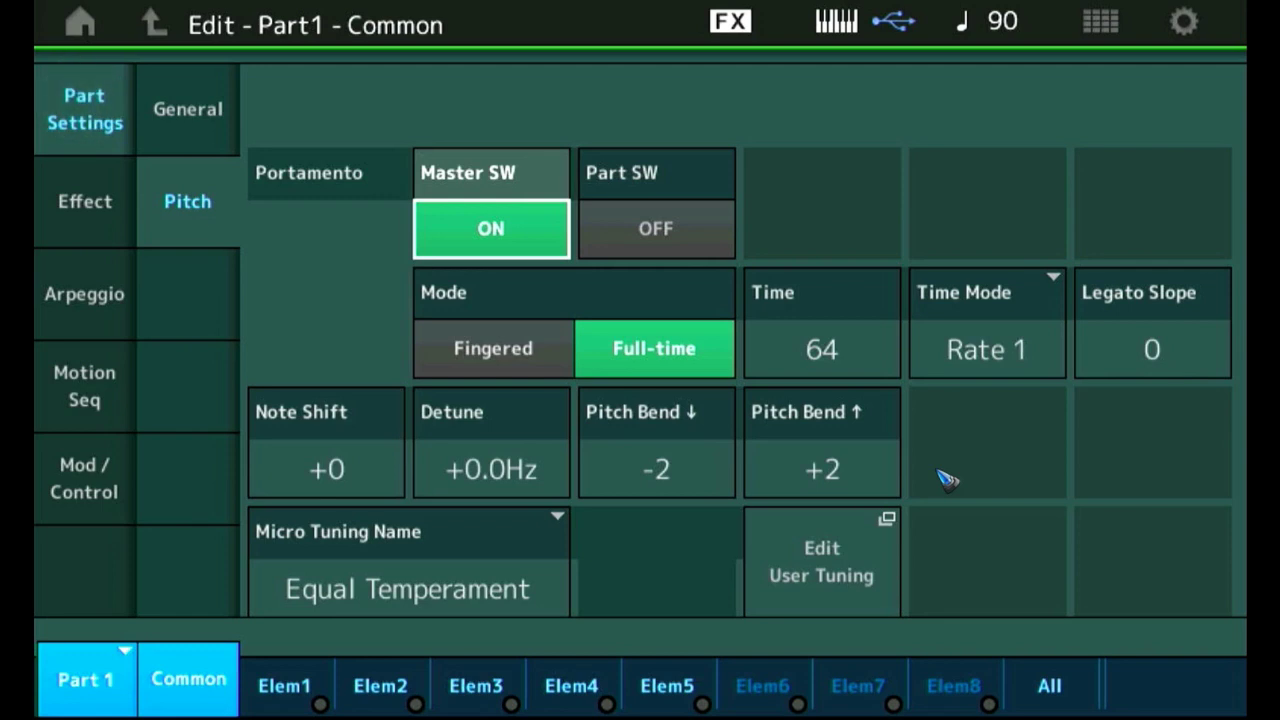
key(Down)
key(Down)
key(Left)
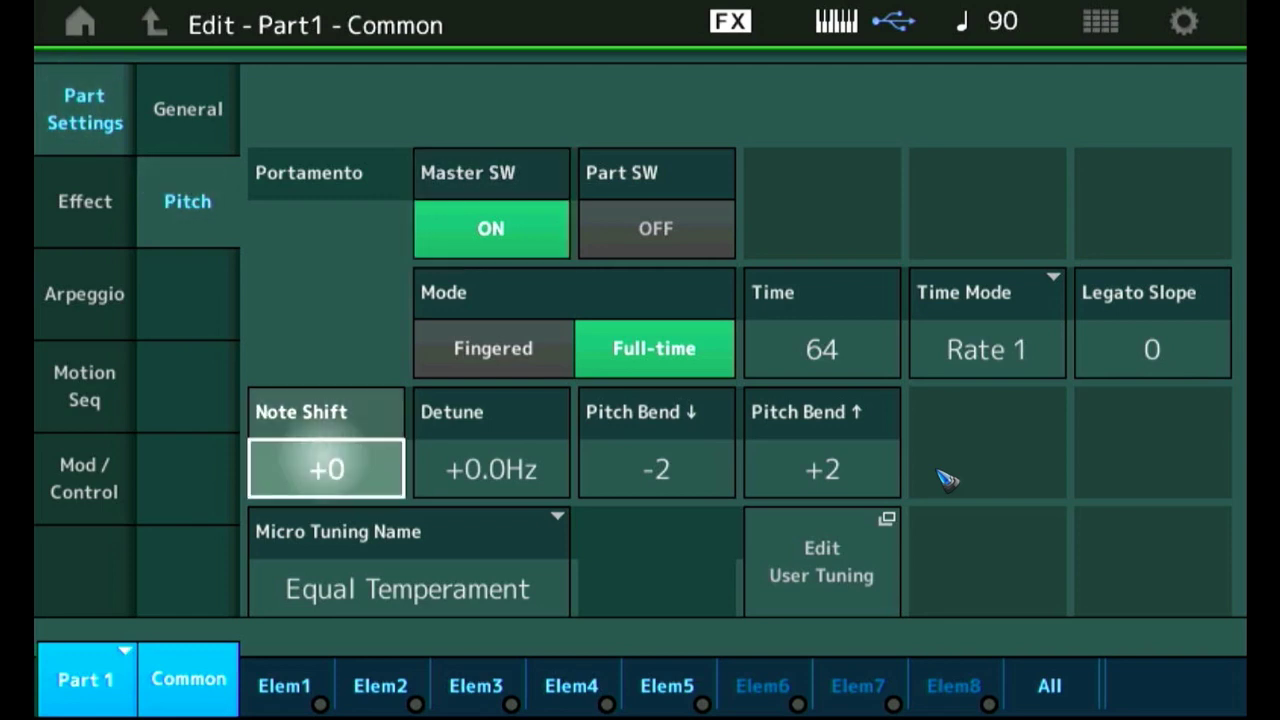
key(Return)
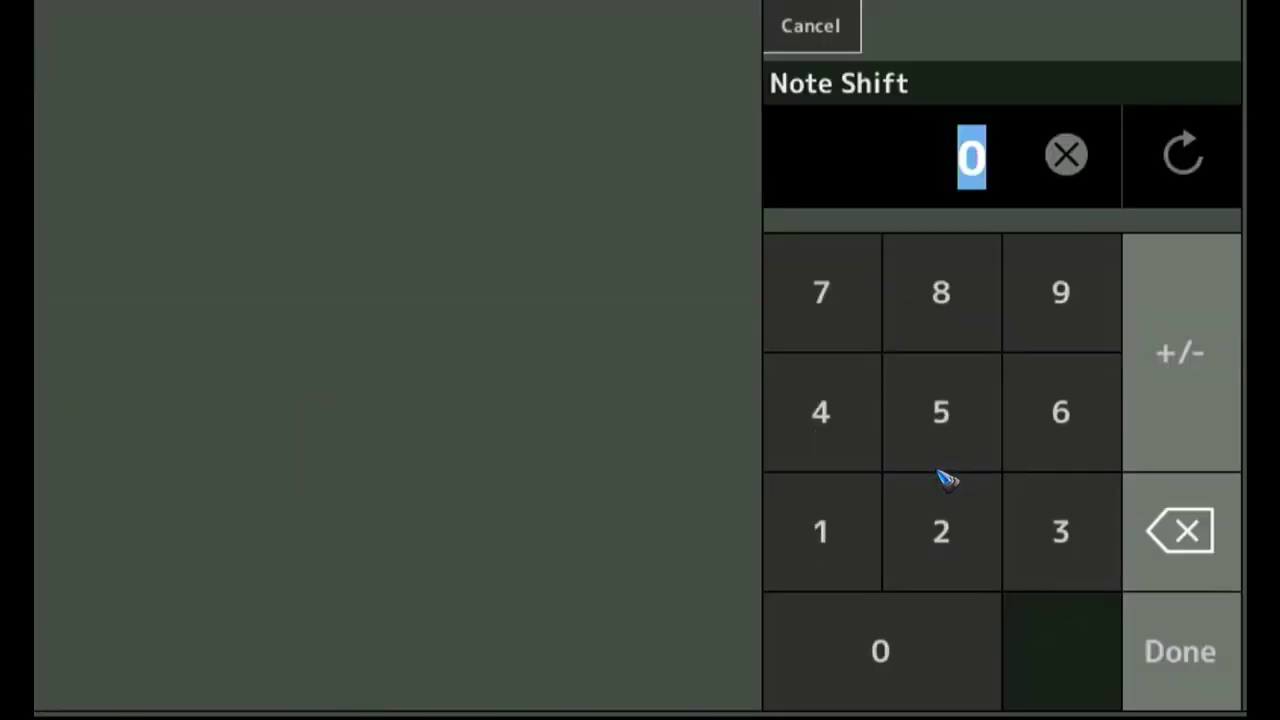
click(1180, 346)
click(820, 532)
click(940, 530)
click(1176, 648)
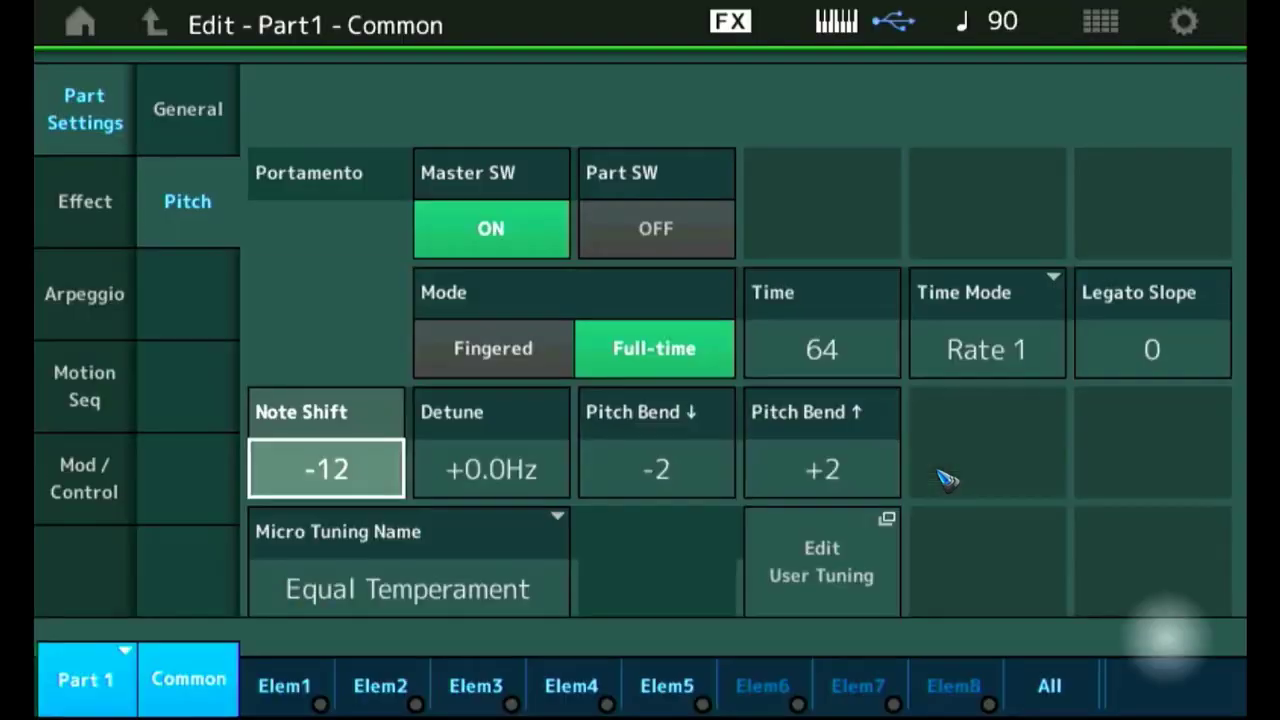
Step: Set Part 2's Note Shift to -12 as well and return to the home screen
click(60, 684)
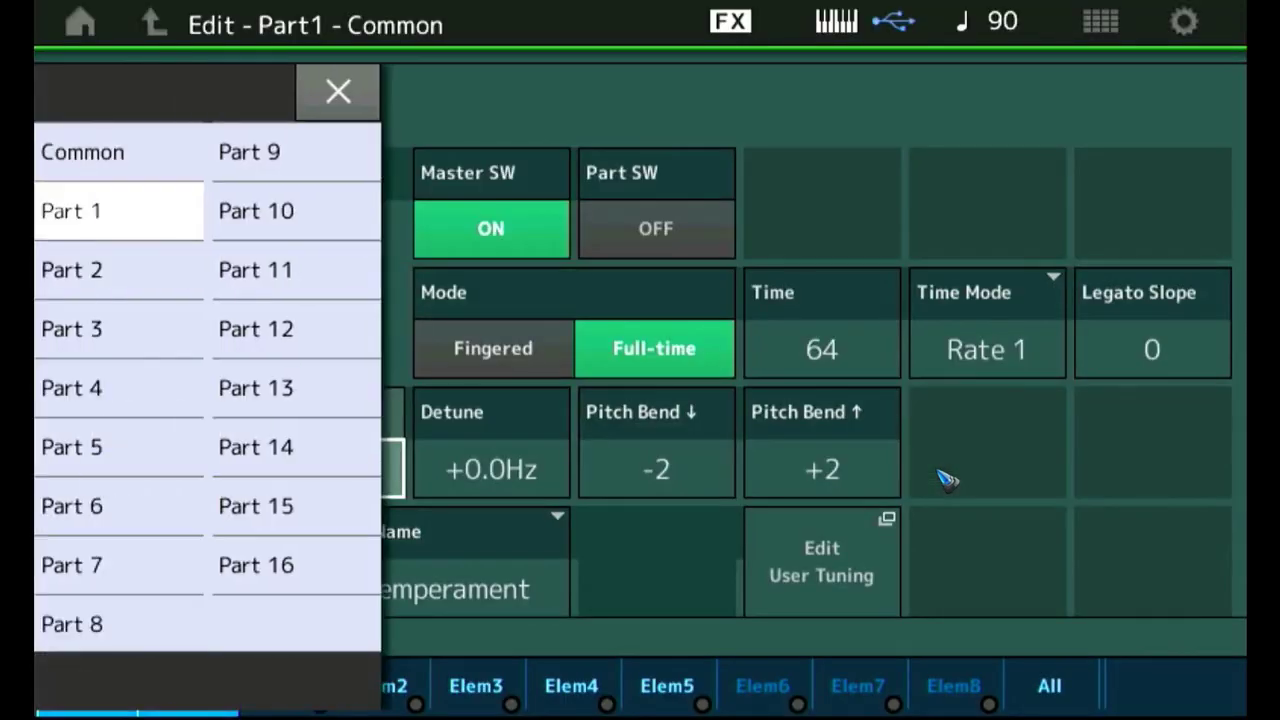
click(75, 270)
click(630, 552)
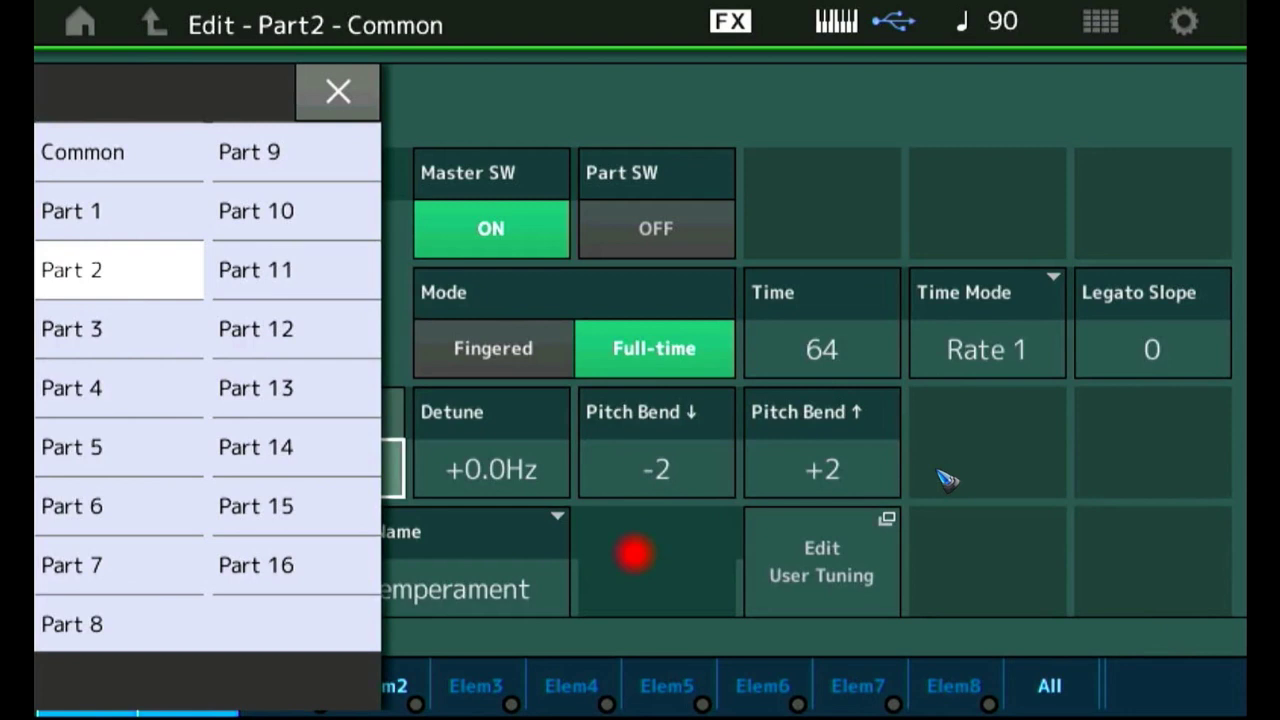
click(322, 457)
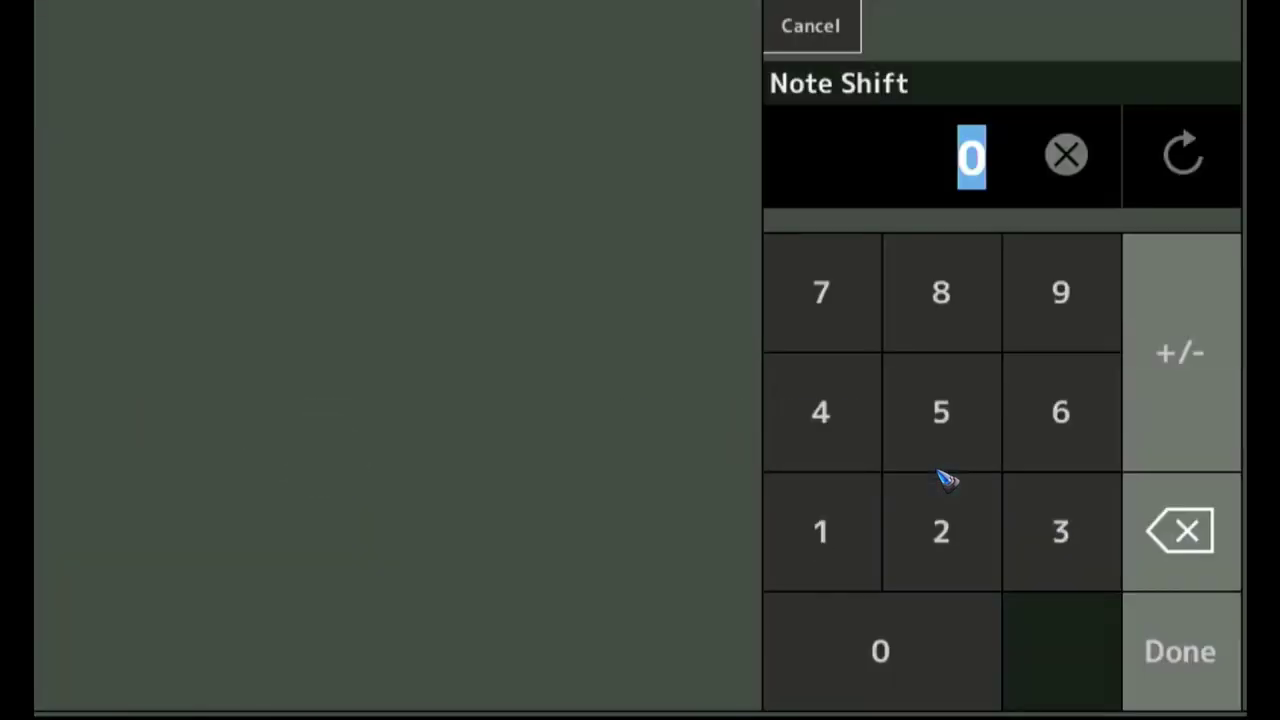
click(1180, 352)
click(820, 531)
click(941, 531)
click(1180, 651)
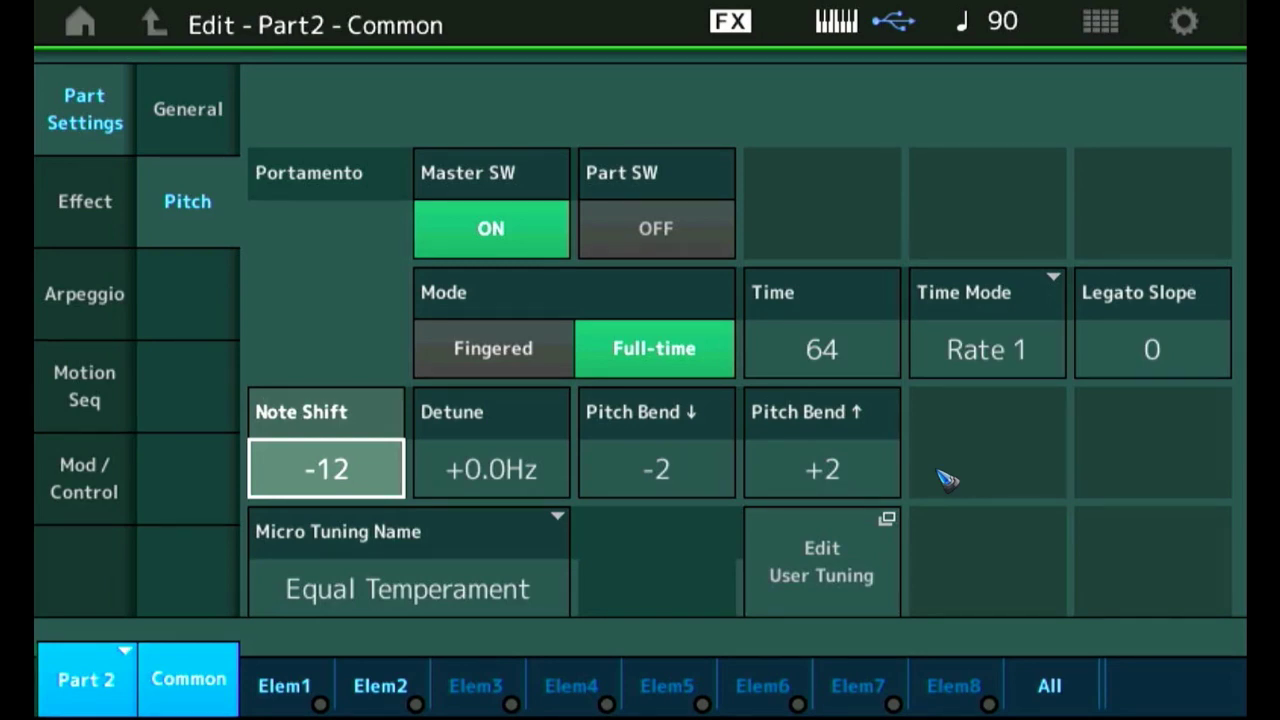
click(80, 22)
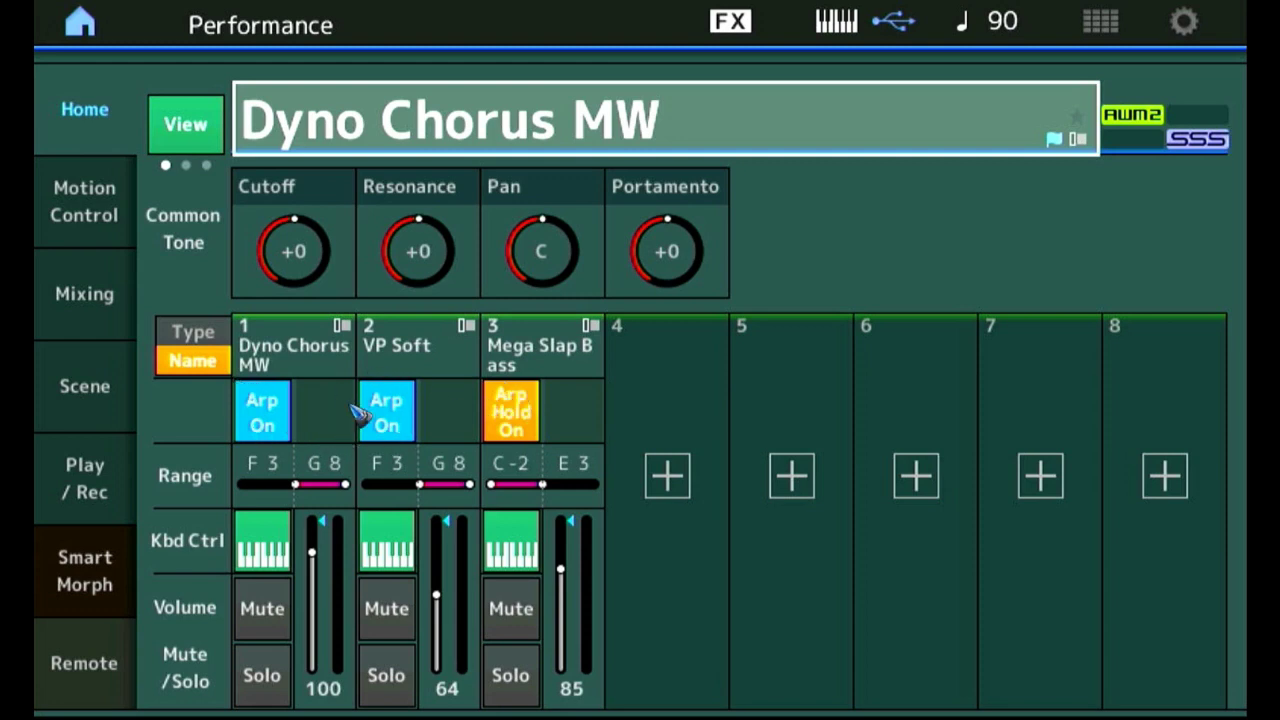
Step: Switch Part 1 and Part 2 arpeggiators to Arp Off
click(262, 411)
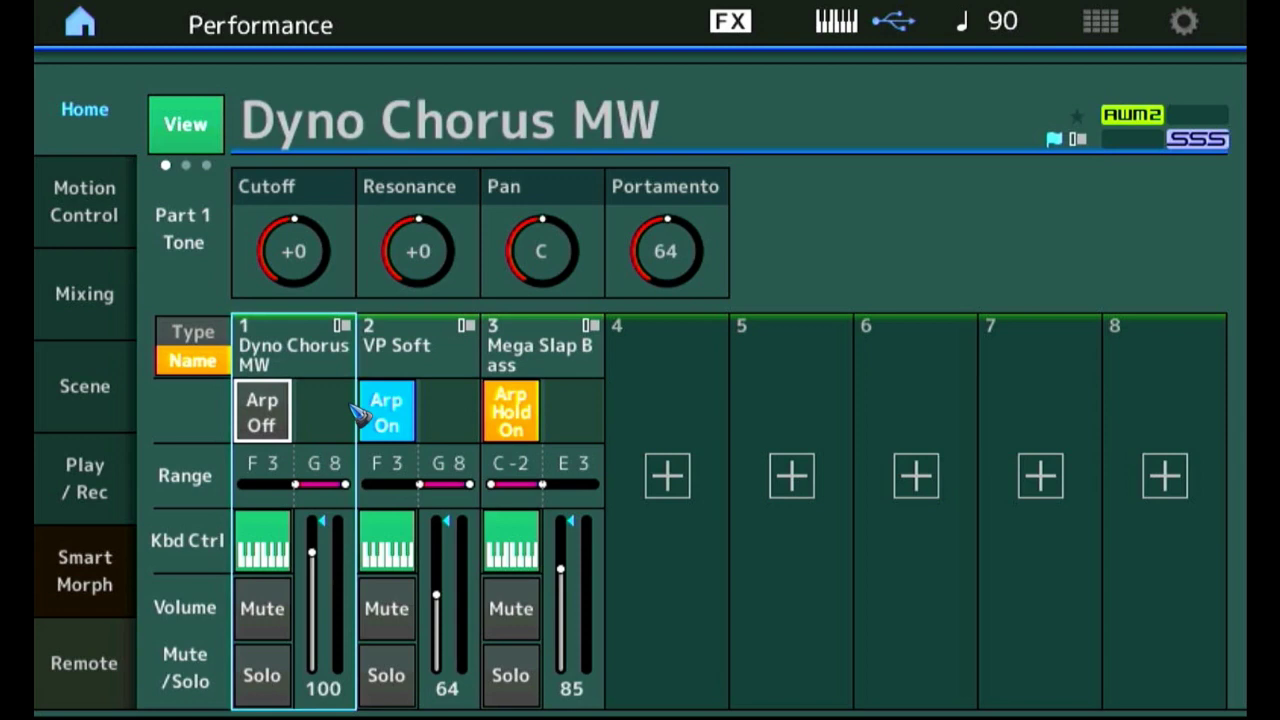
click(386, 411)
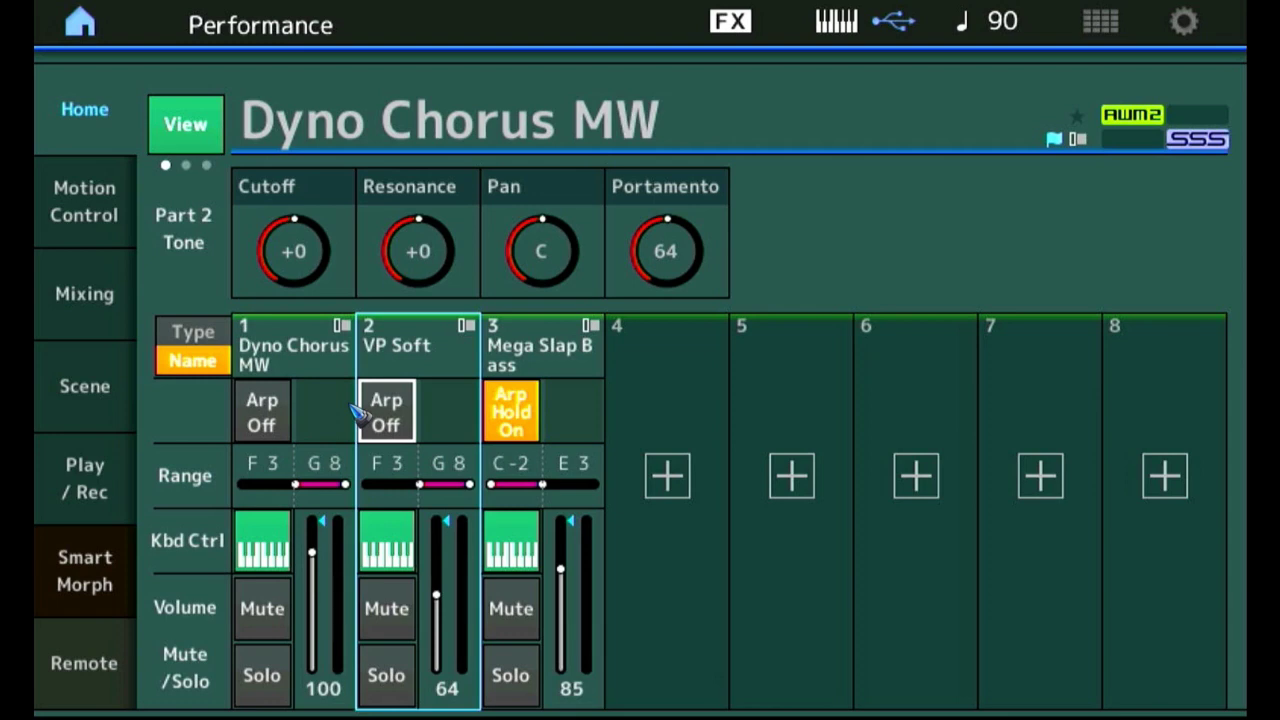
Step: Search 'power' under Drum/Perc, put PowerStandardKit 1 in part 4, and set Arp Hold on
click(420, 120)
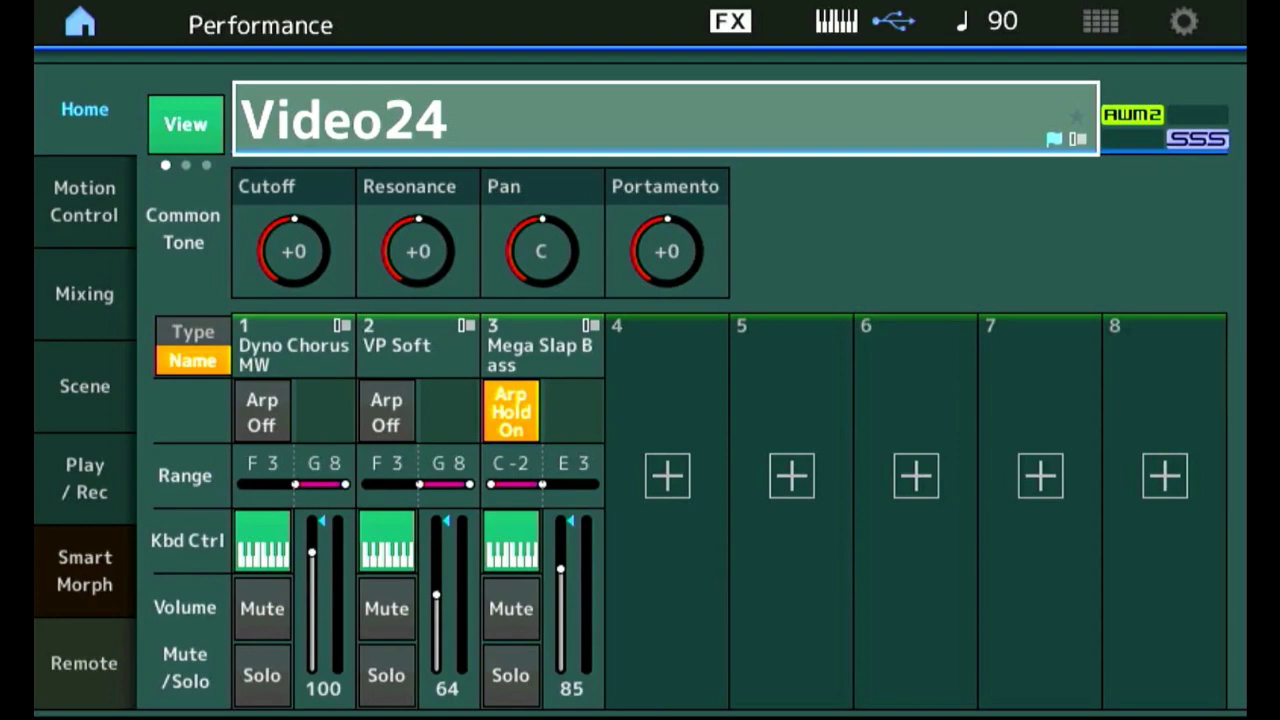
click(667, 476)
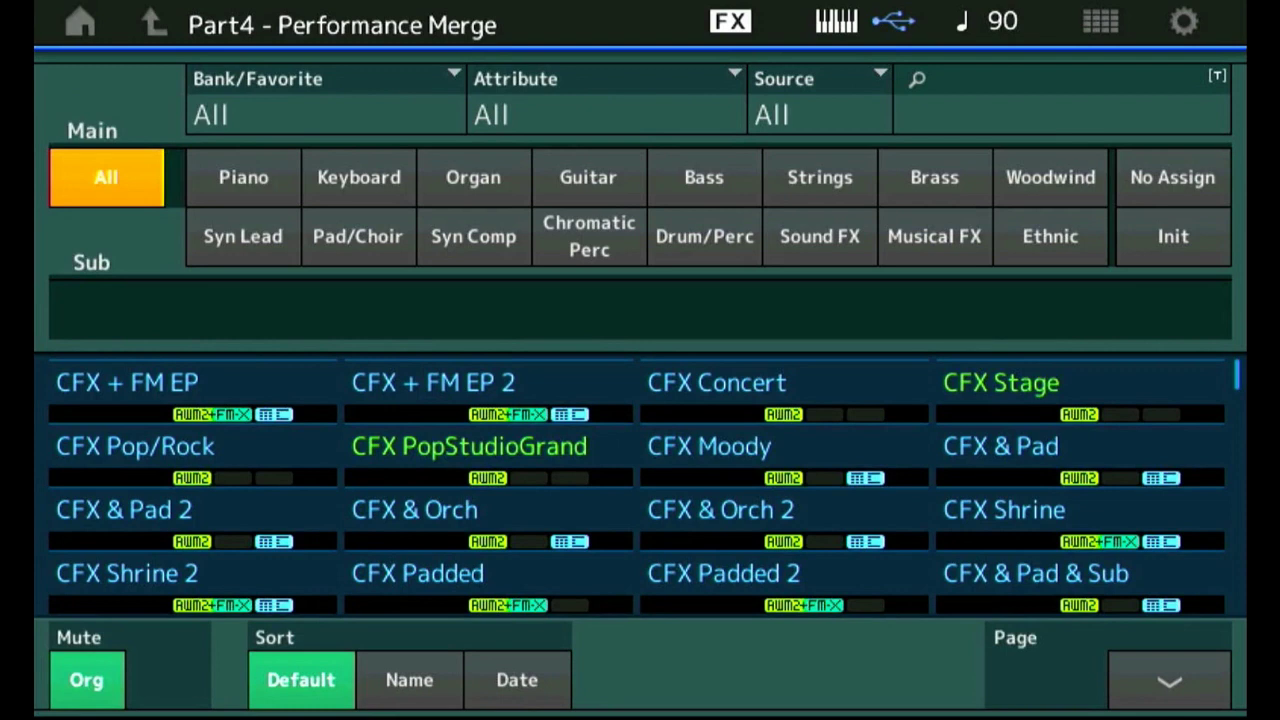
click(1050, 100)
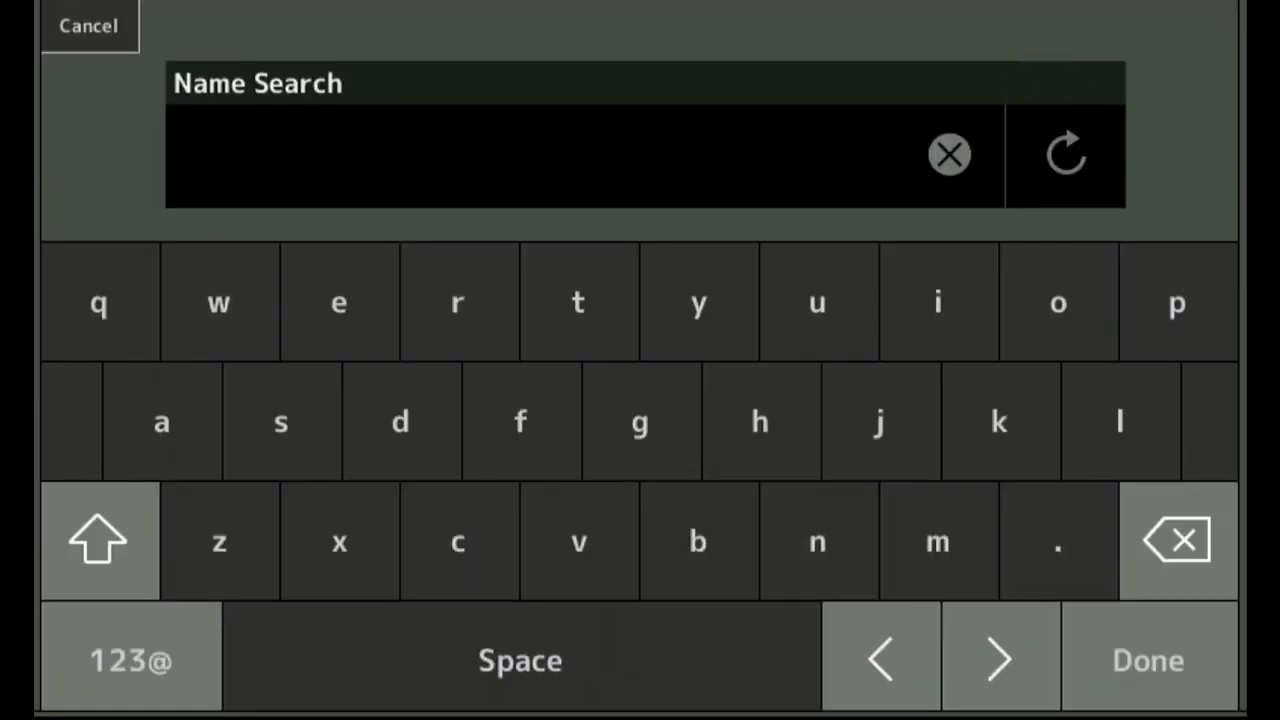
click(1177, 303)
click(1058, 303)
click(219, 303)
click(339, 303)
click(457, 303)
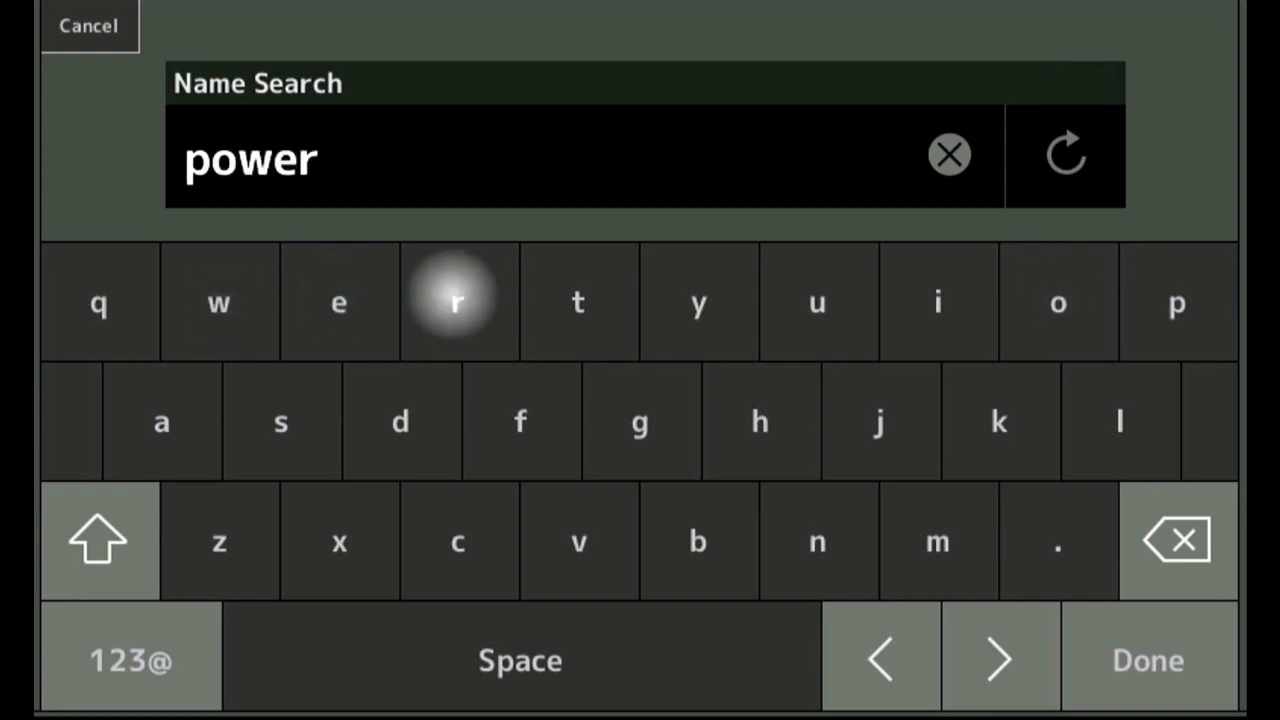
click(1148, 660)
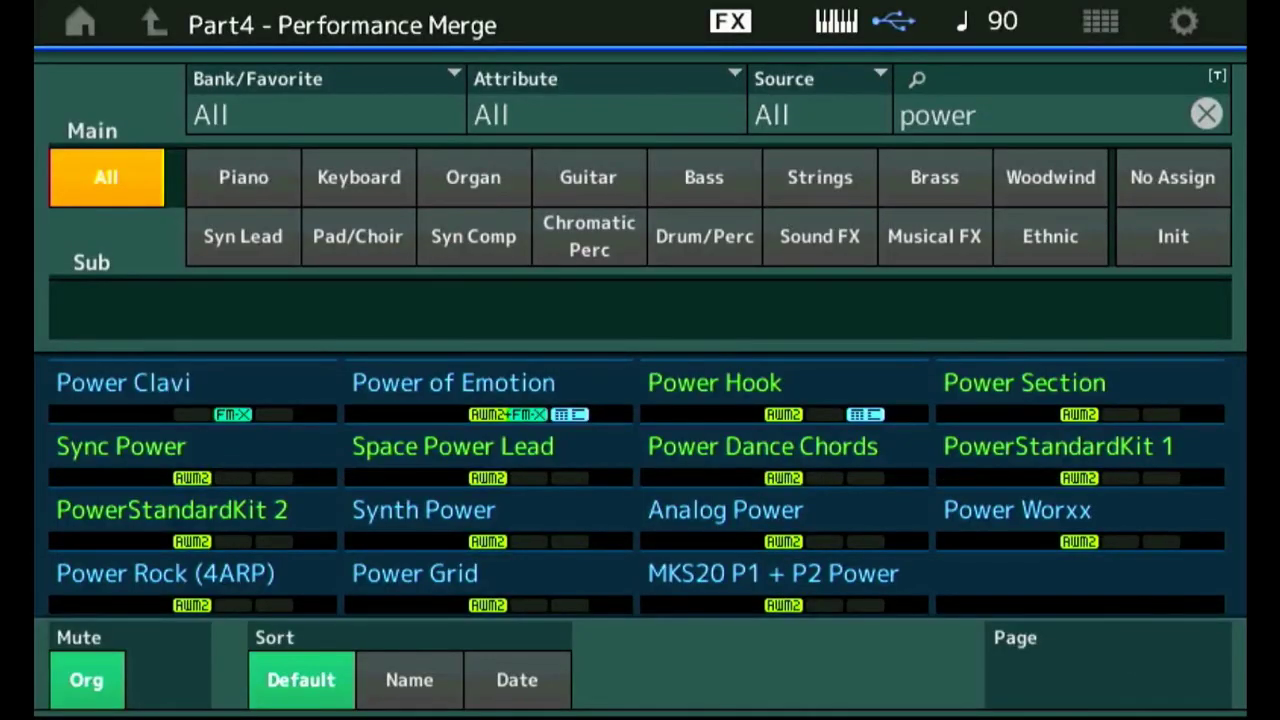
click(704, 236)
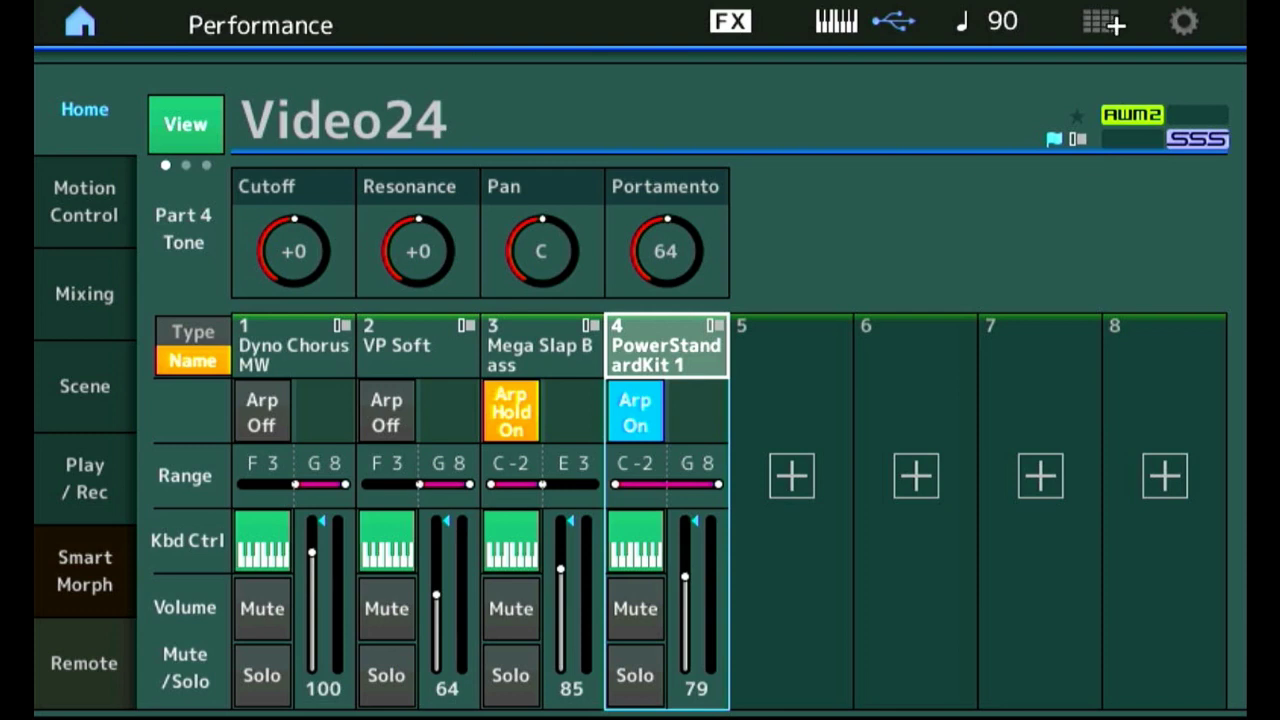
click(635, 410)
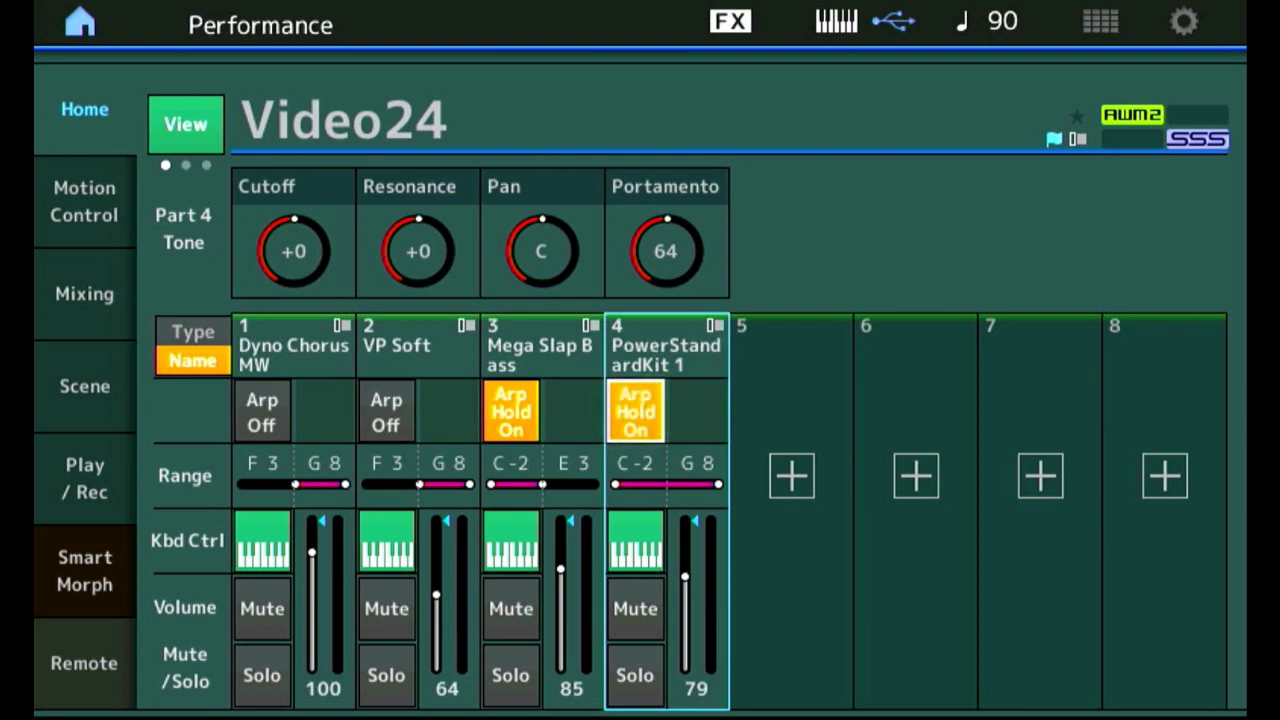